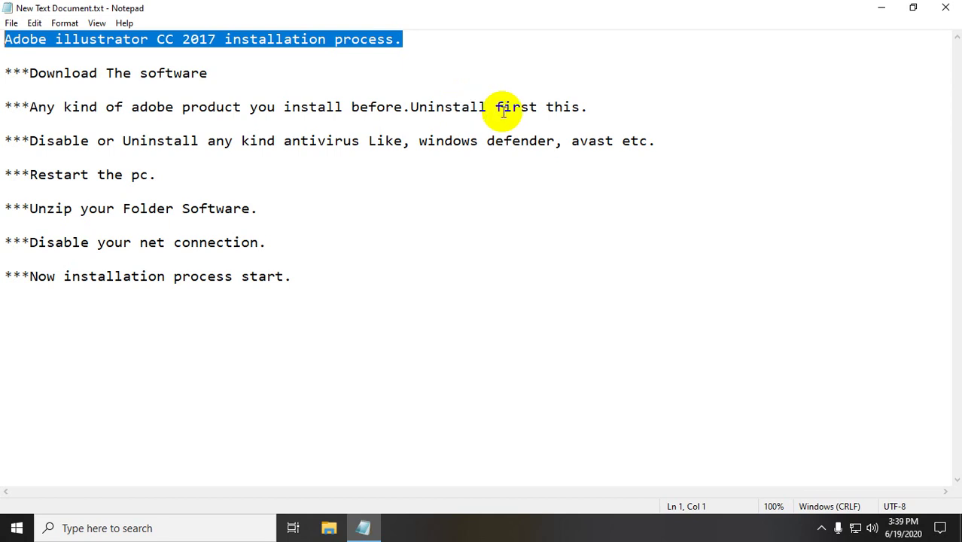
Review the installed programs in Control Panel's Programs and Features for any existing Adobe products, and close the window
left_click(881, 9)
left_click(24, 153)
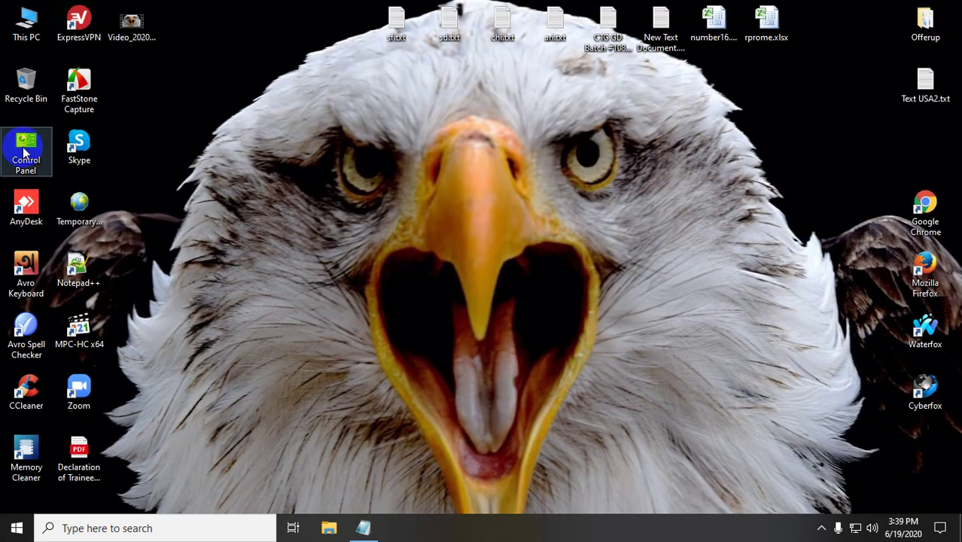
double_click(24, 153)
left_click(279, 247)
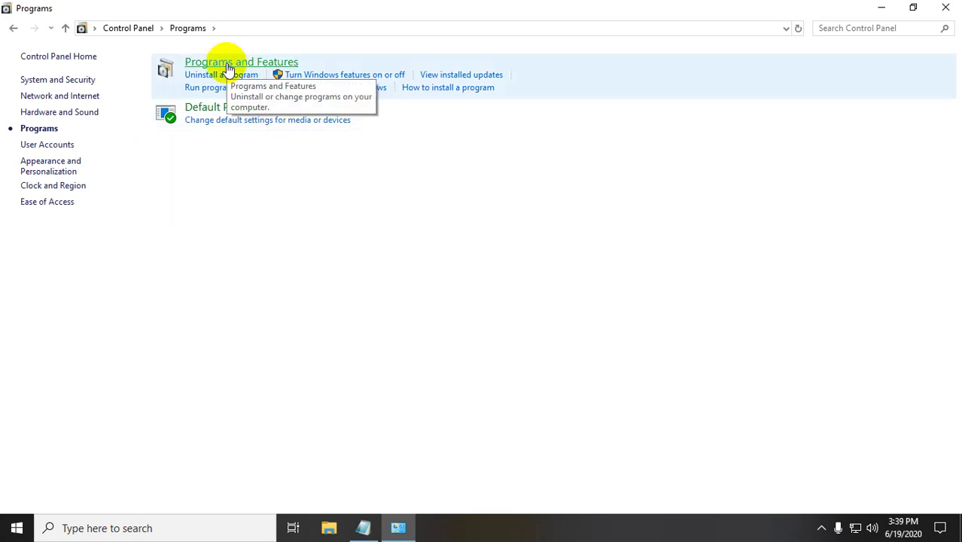
left_click(227, 66)
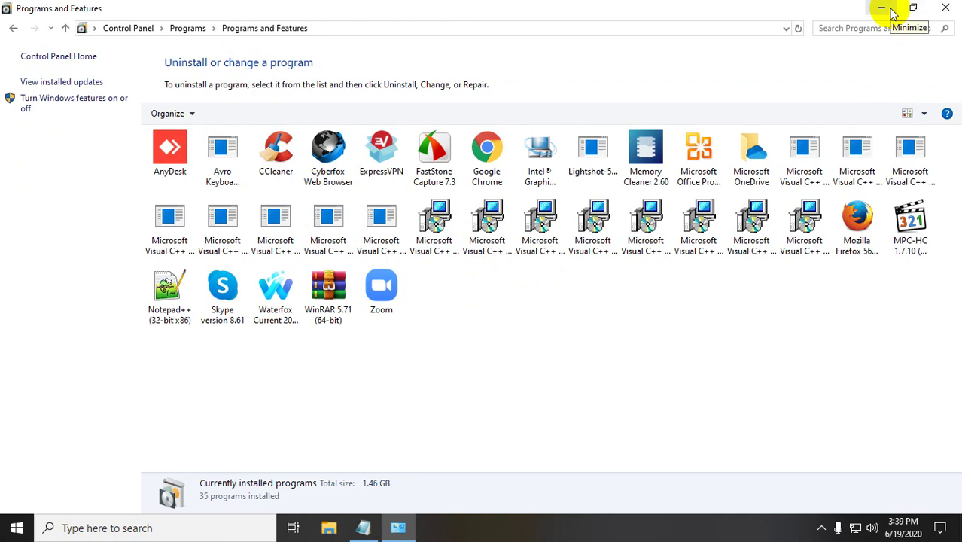
left_click(946, 8)
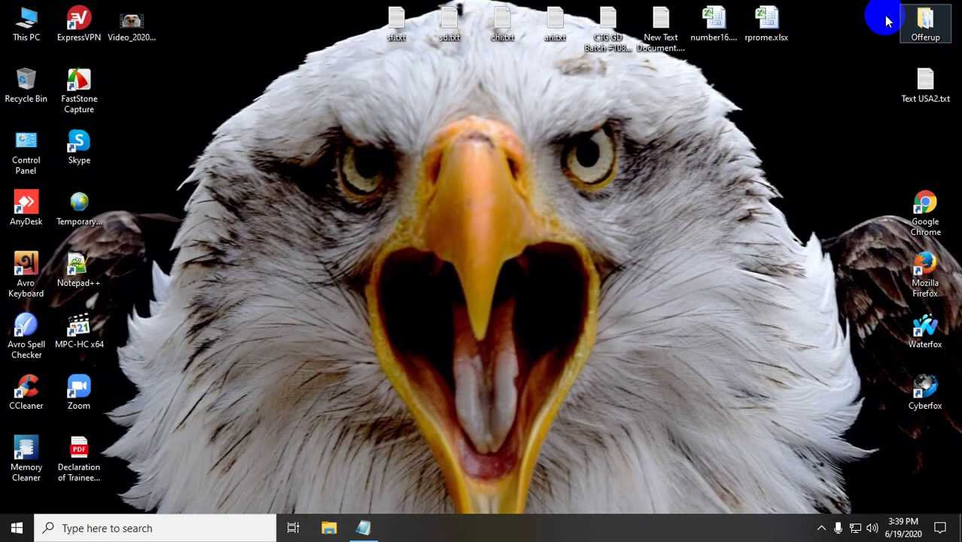
Check the Program Files and Program Files (x86) folders on drive C: for leftover Adobe folders, and close the window
double_click(29, 27)
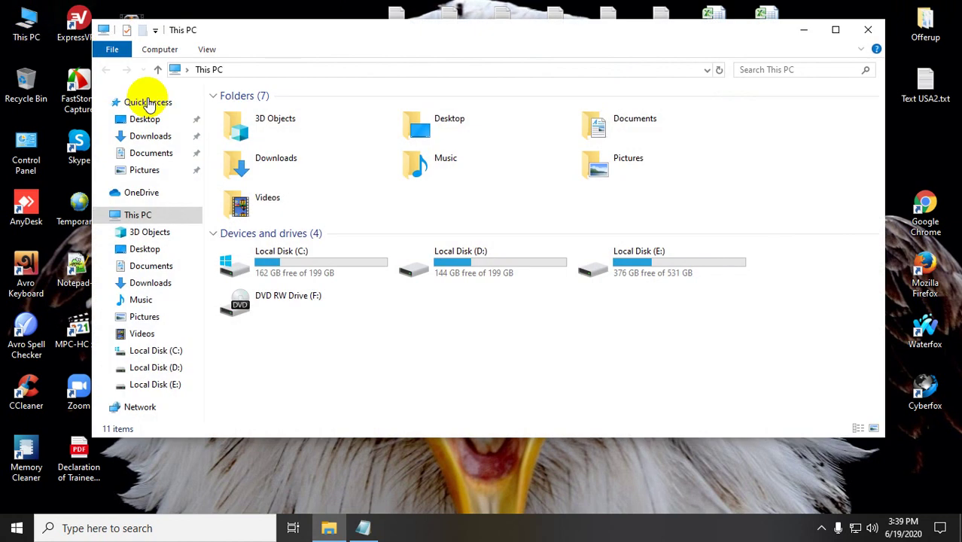
double_click(301, 268)
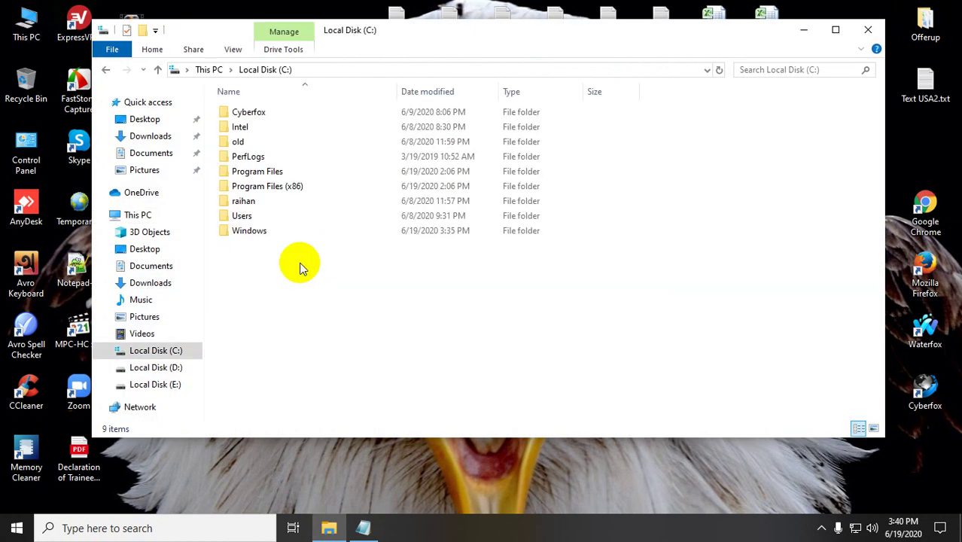
double_click(272, 172)
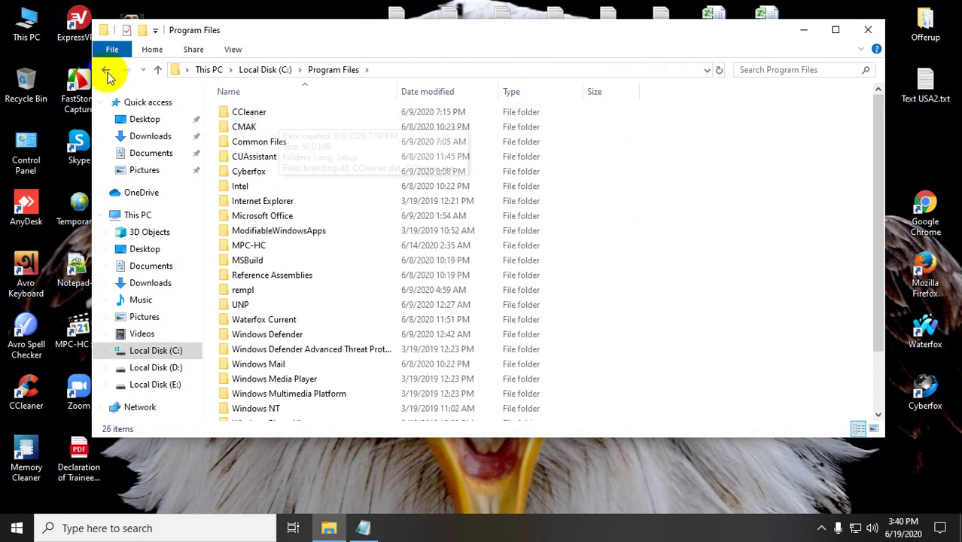
left_click(107, 72)
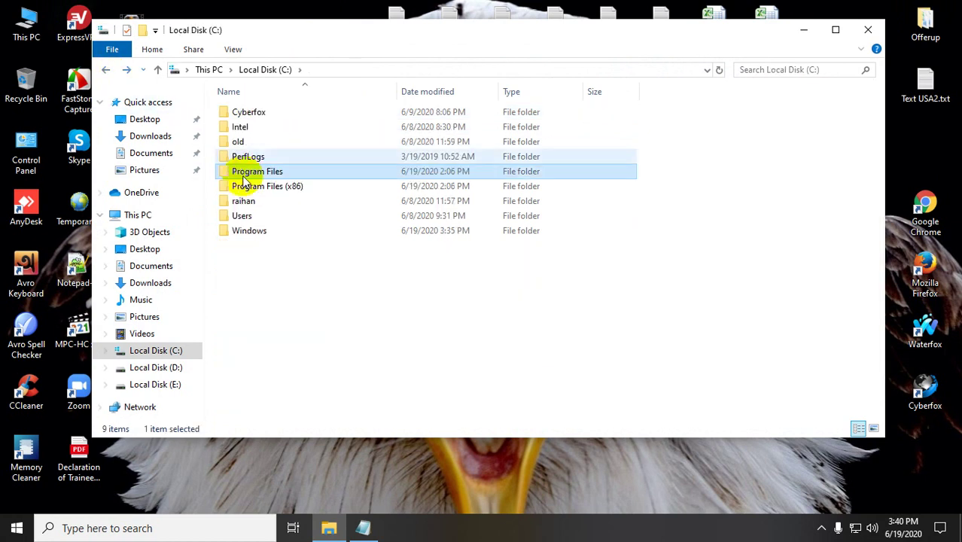
double_click(291, 188)
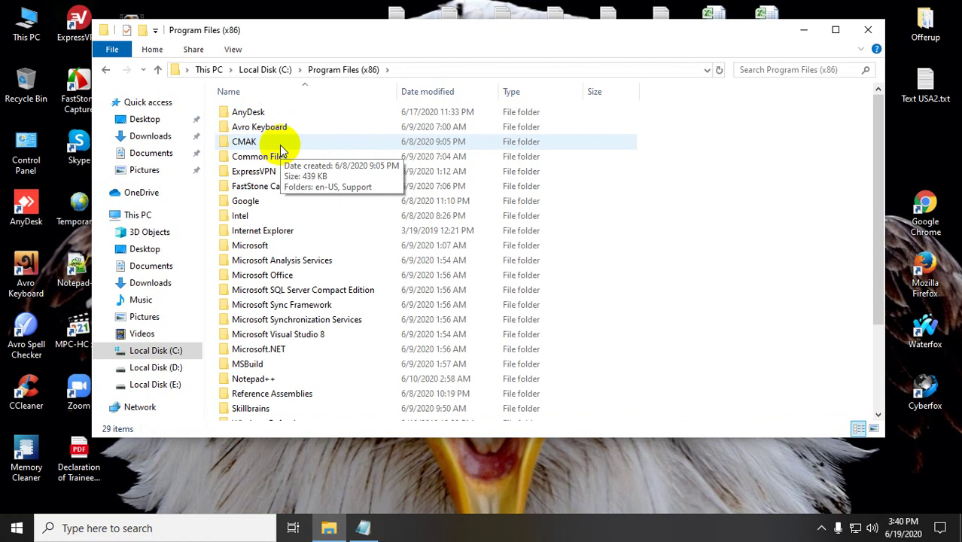
left_click(106, 70)
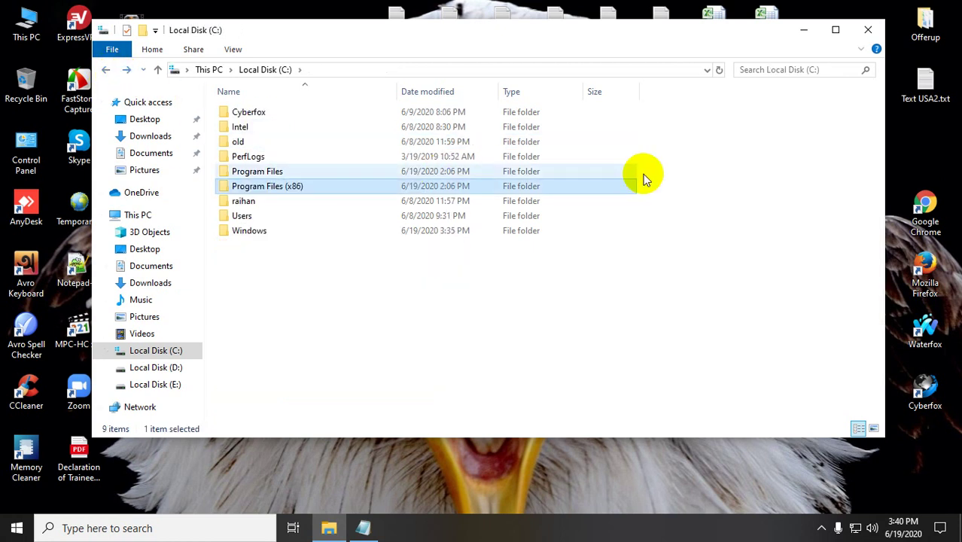
left_click(868, 32)
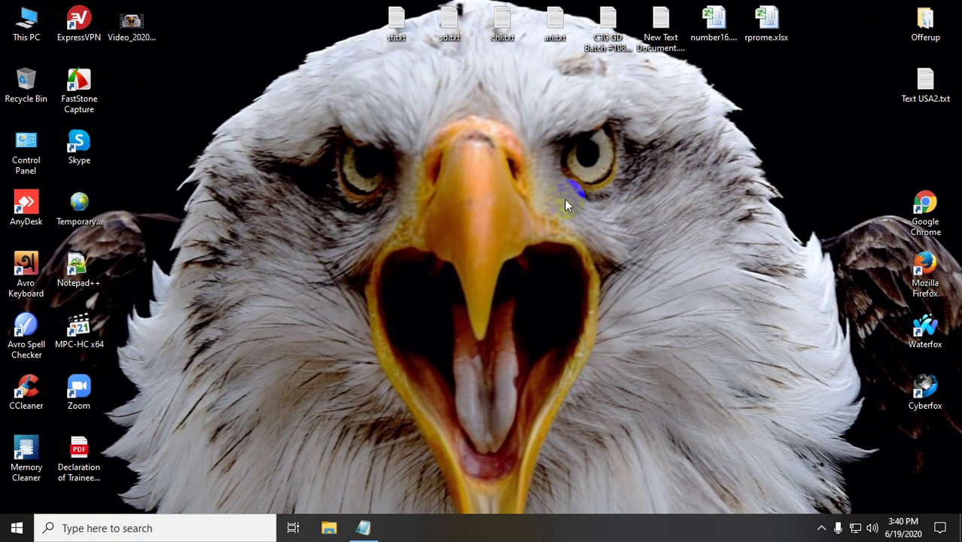
Open the user's AppData folder by running appdata from the Run dialog
key("super+r")
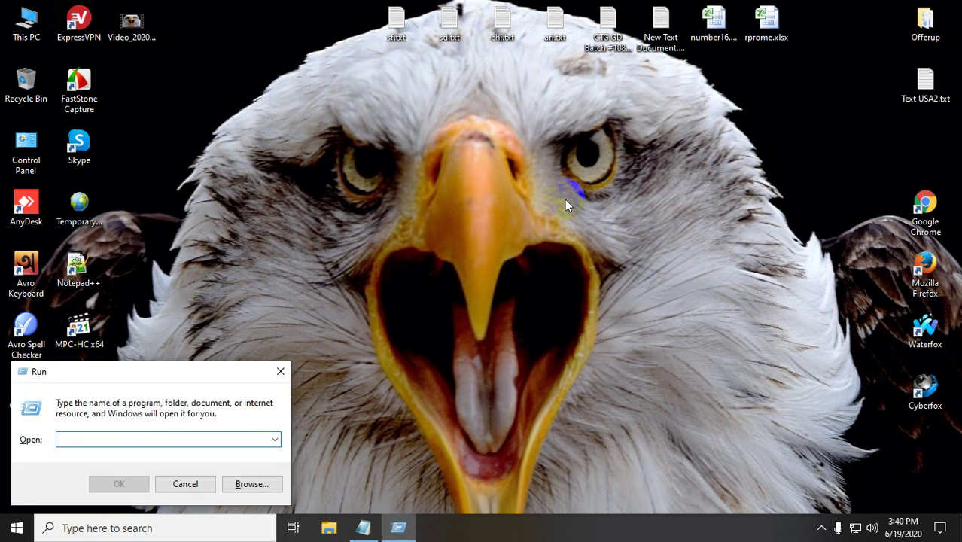
type("a")
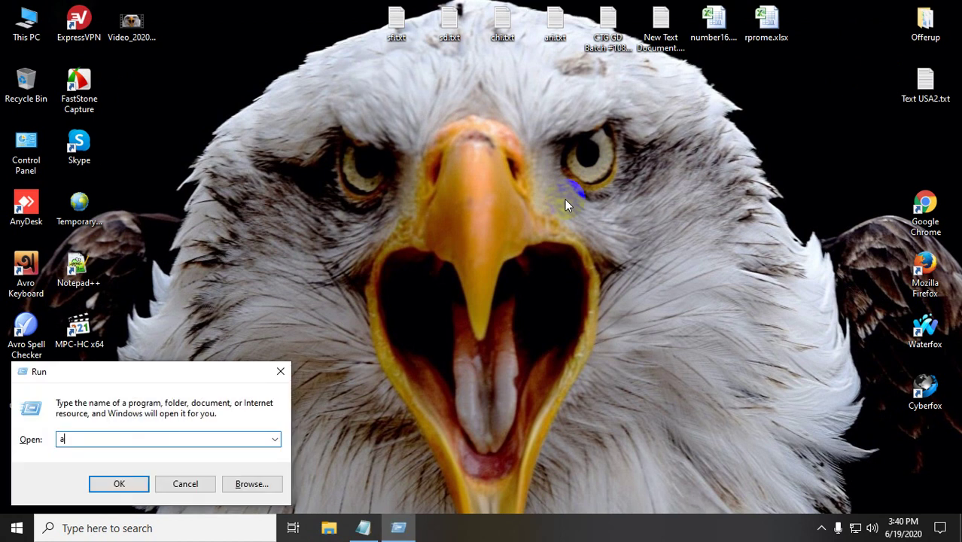
type("ppdata")
left_click(118, 484)
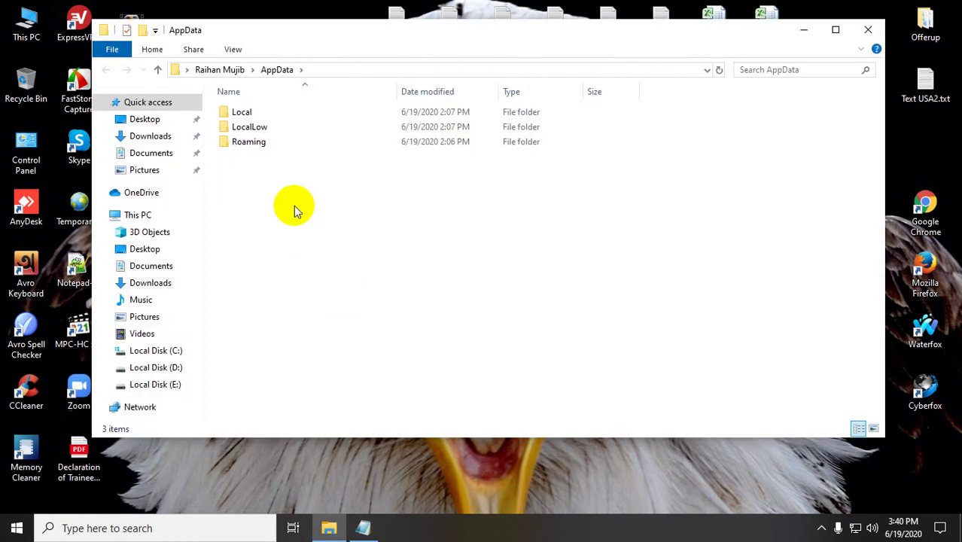
Check the Local and LocalLow folders inside AppData for leftover Adobe items
double_click(244, 113)
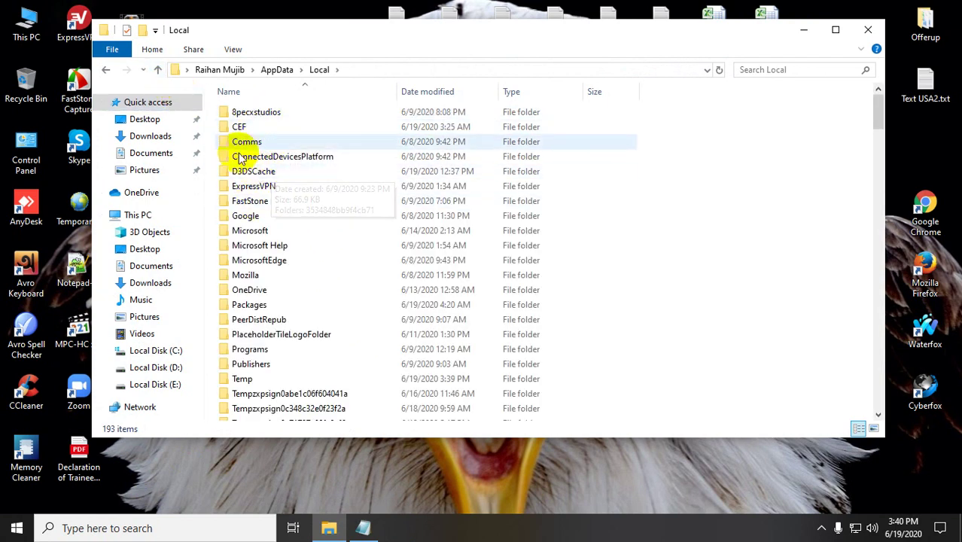
left_click(107, 73)
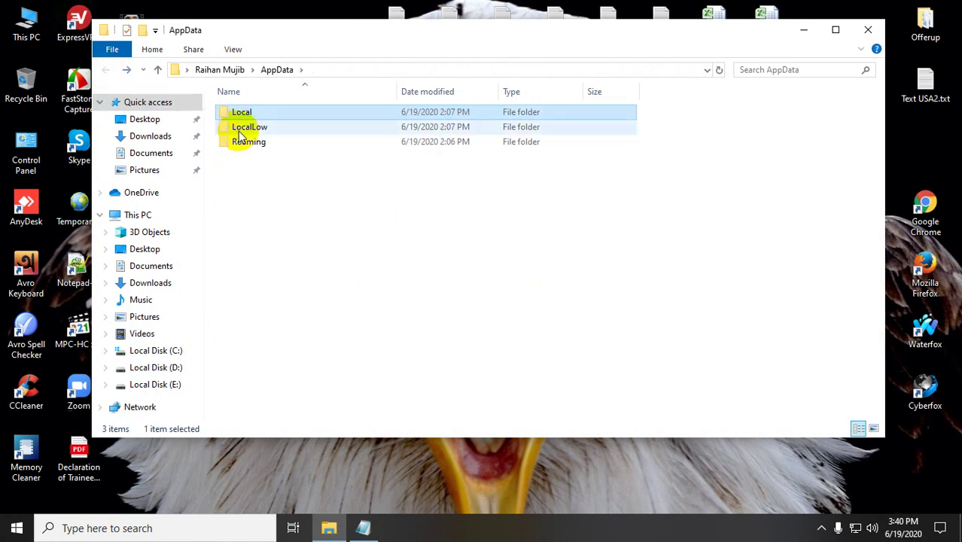
double_click(241, 125)
left_click(106, 72)
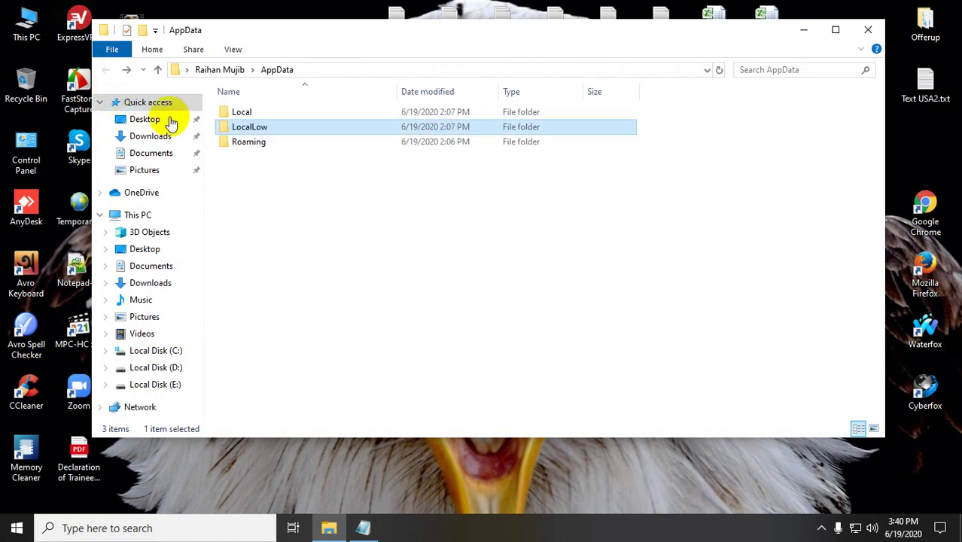
Delete AdobeWLCMCache.dat from the Roaming folder in AppData and close the folder window
double_click(249, 142)
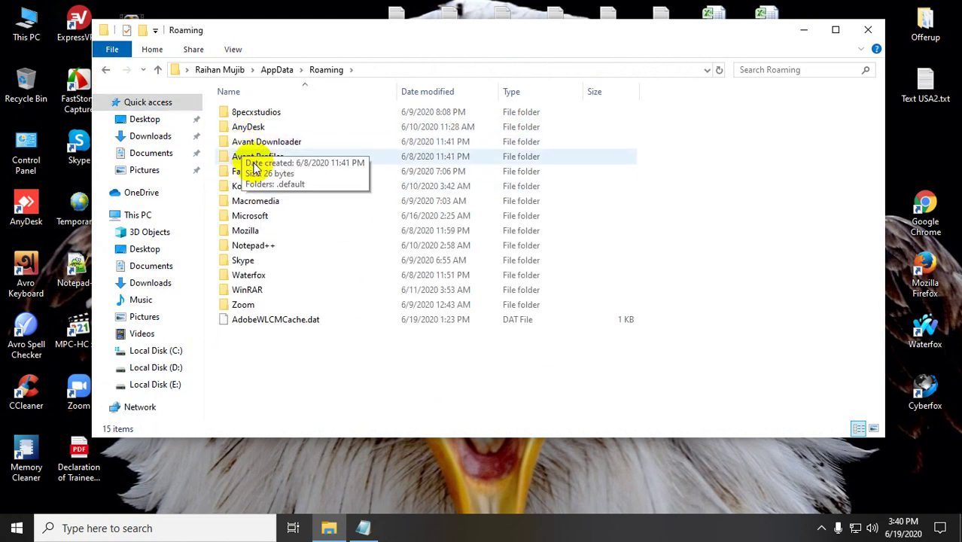
left_click(278, 320)
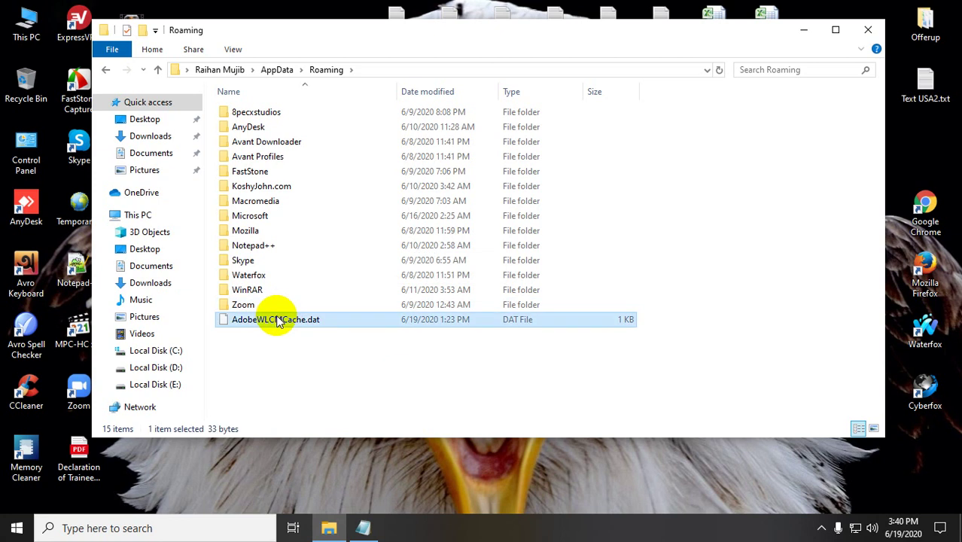
key("Delete")
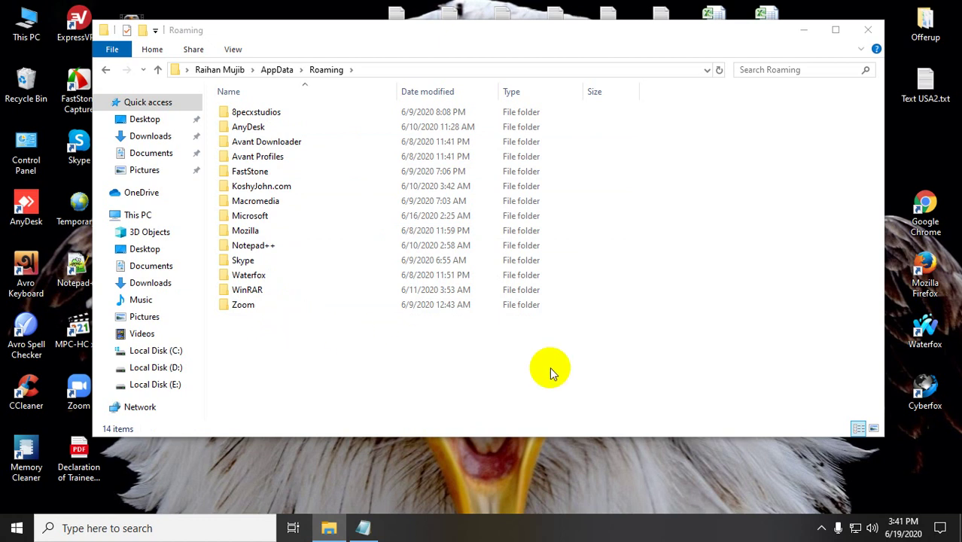
left_click(875, 36)
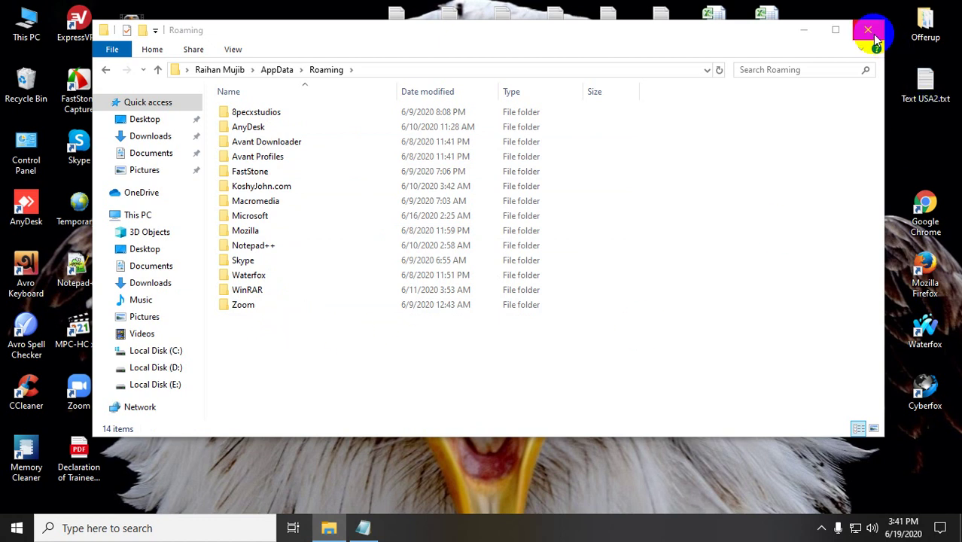
left_click(869, 31)
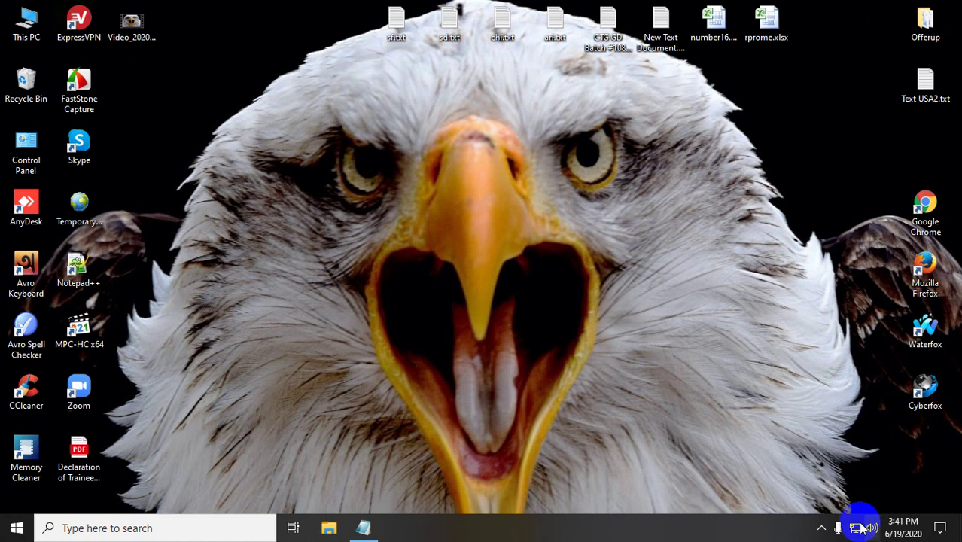
Disable the Ethernet adapter (Realtek PCIe GBE Family Controller) in Network Connections and close all network settings windows
right_click(861, 527)
left_click(845, 505)
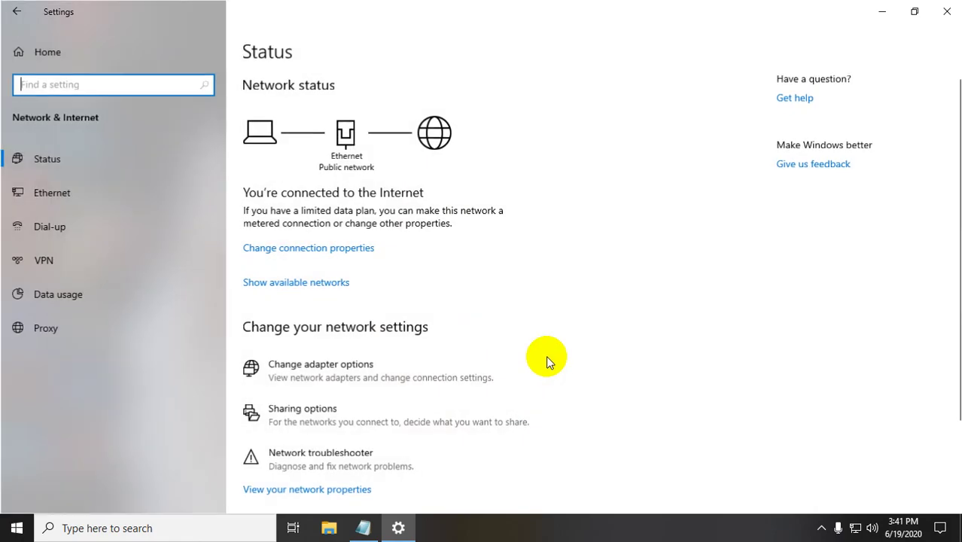
scroll(312, 316, "down", 3)
left_click(314, 427)
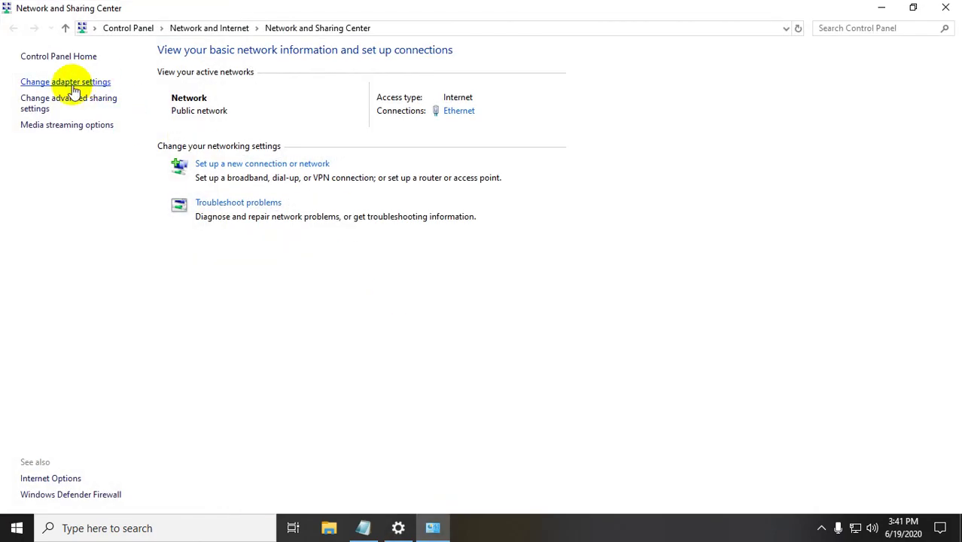
left_click(73, 88)
left_click(121, 86)
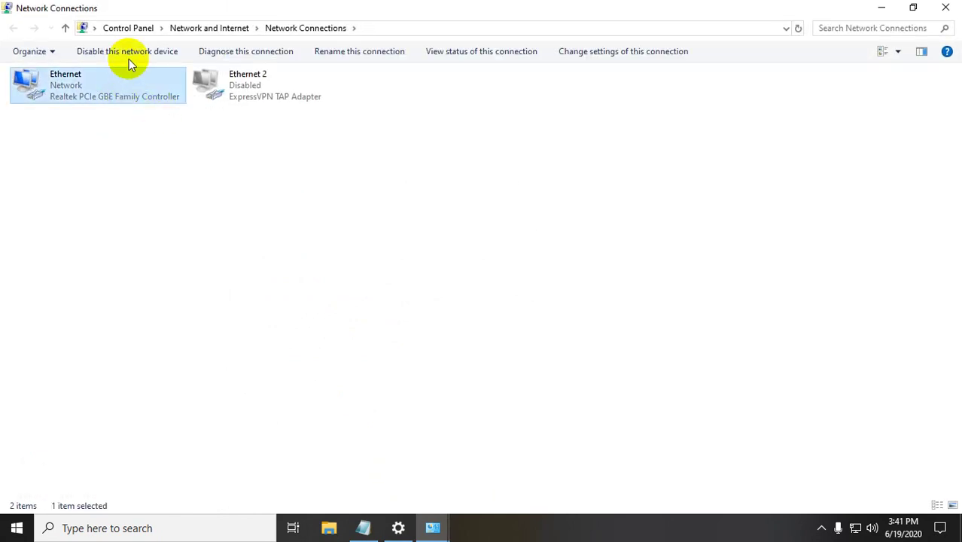
left_click(127, 53)
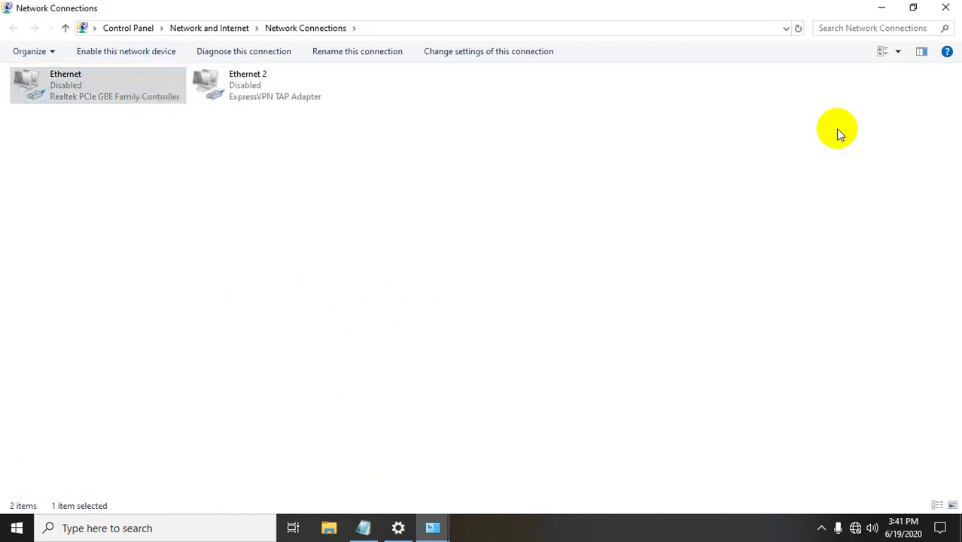
left_click(945, 8)
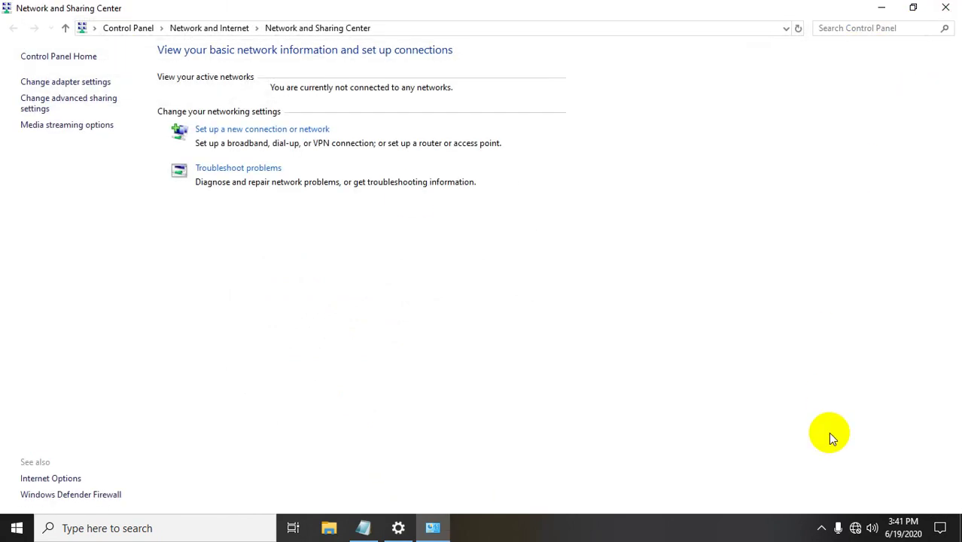
left_click(945, 9)
left_click(948, 8)
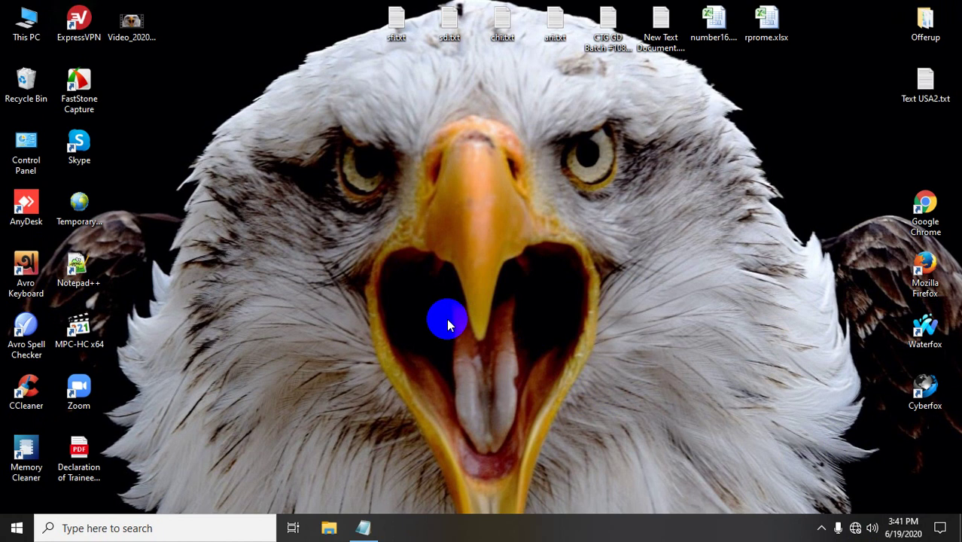
Open the Illustrator cc2017 folder inside Adobe softwer on drive D: and select Adobe Crack.rar and Adobe Illustrator 2017 x64.rar
left_click(35, 30)
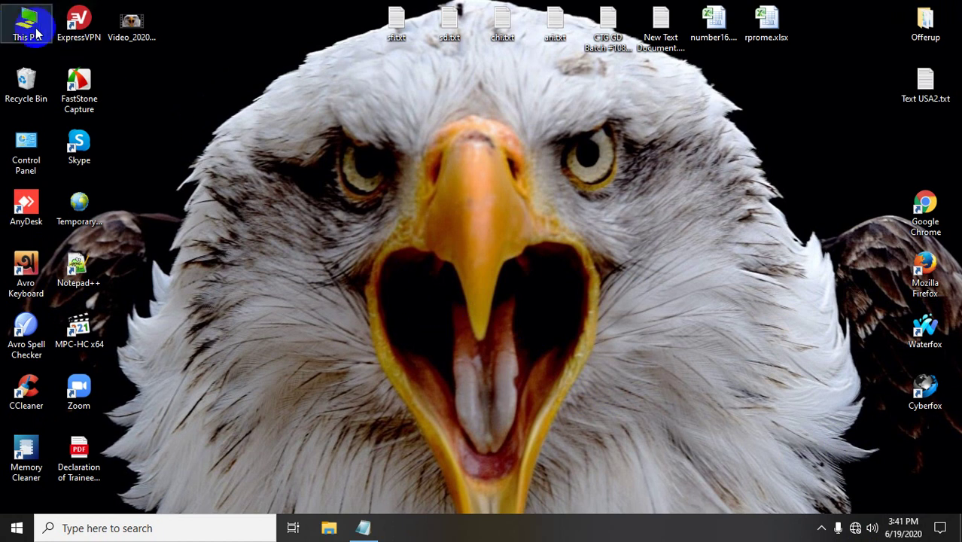
double_click(31, 32)
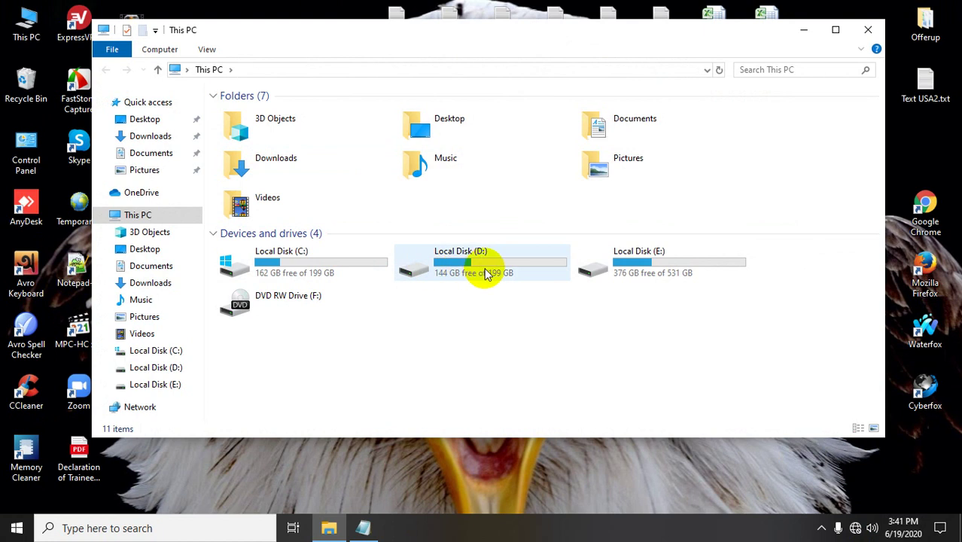
double_click(485, 274)
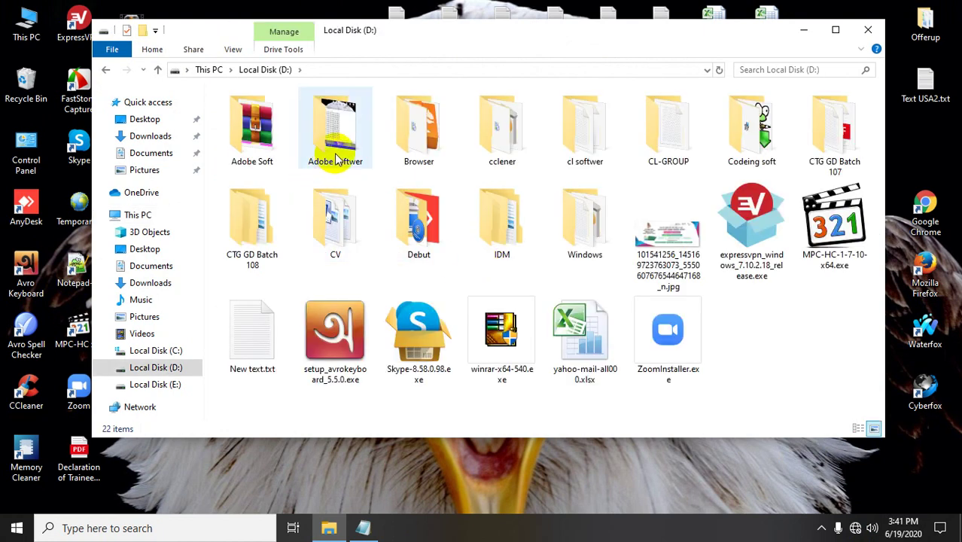
double_click(336, 162)
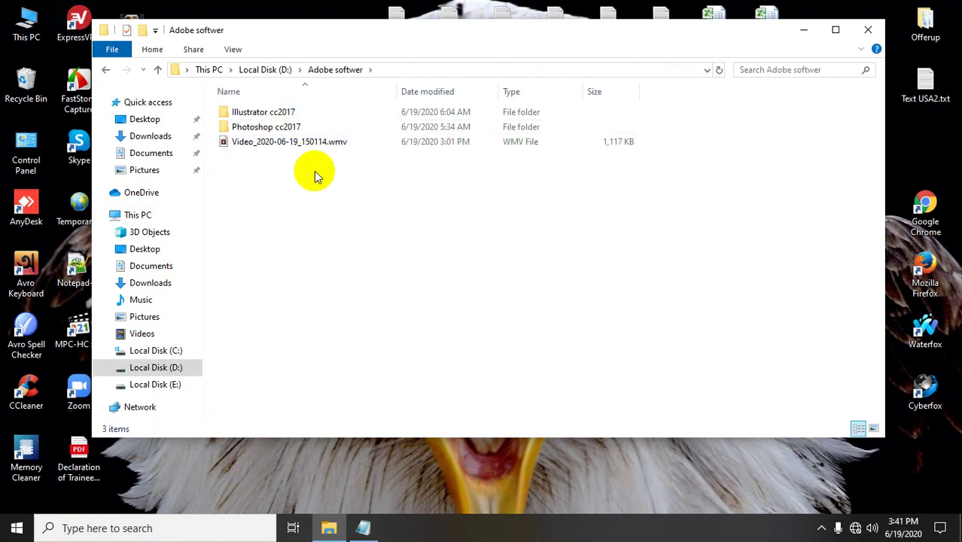
left_click(292, 143)
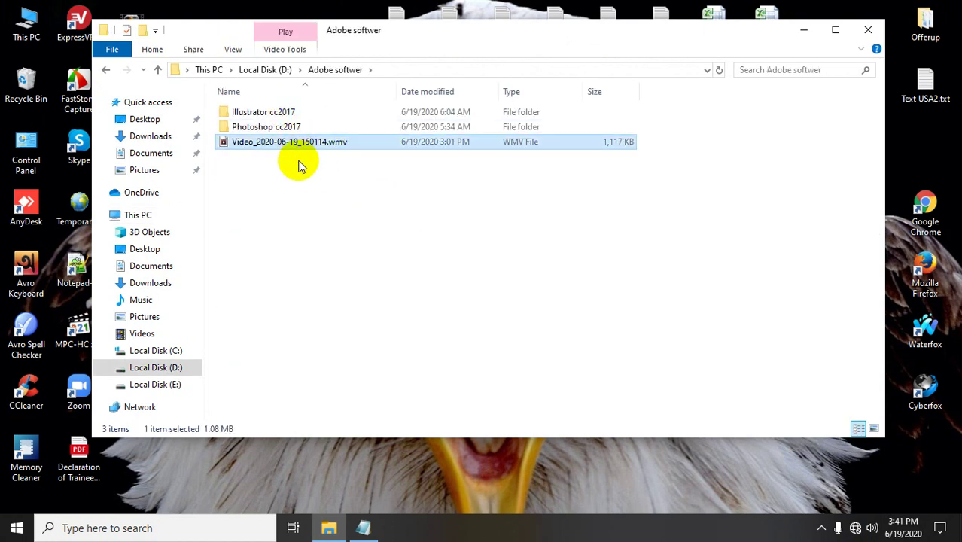
double_click(282, 115)
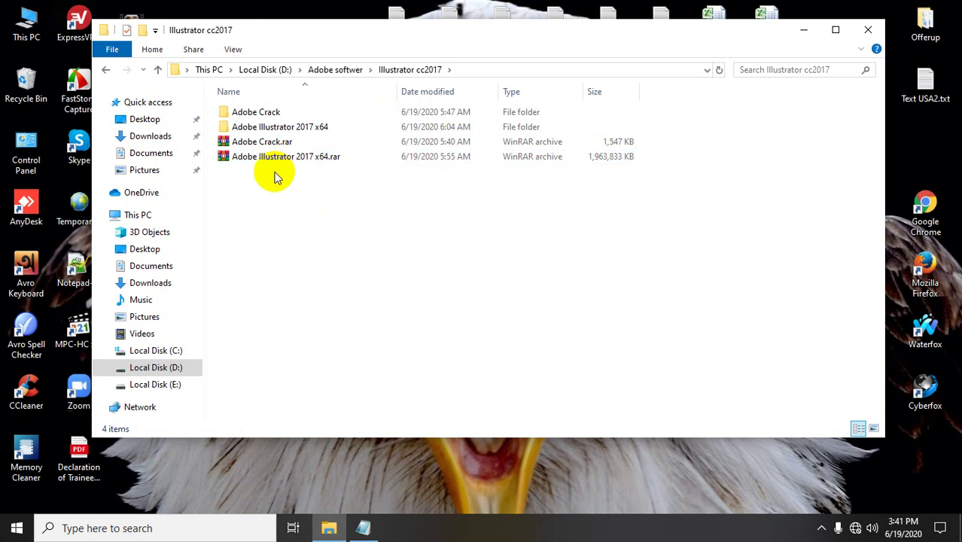
left_click_drag(272, 172, 256, 150)
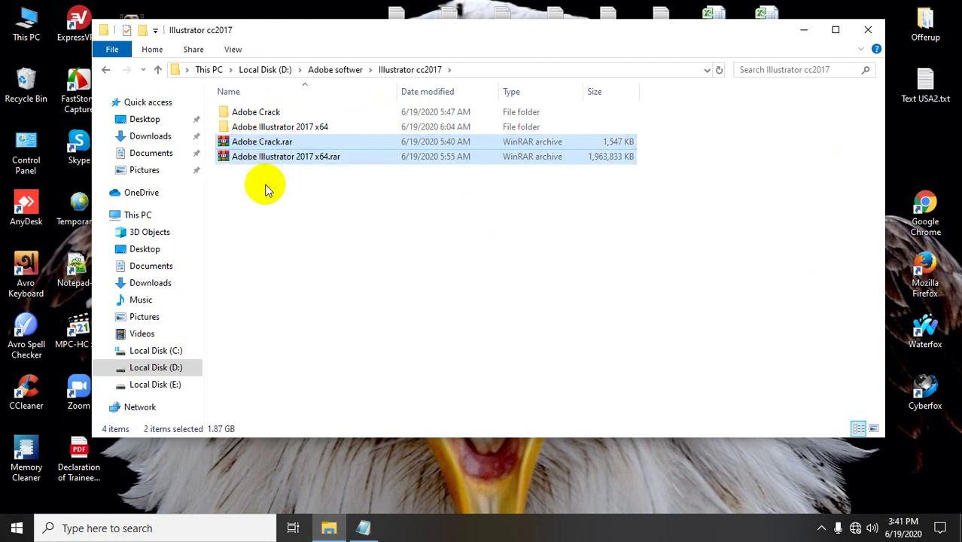
left_click_drag(271, 176, 254, 156)
right_click(257, 157)
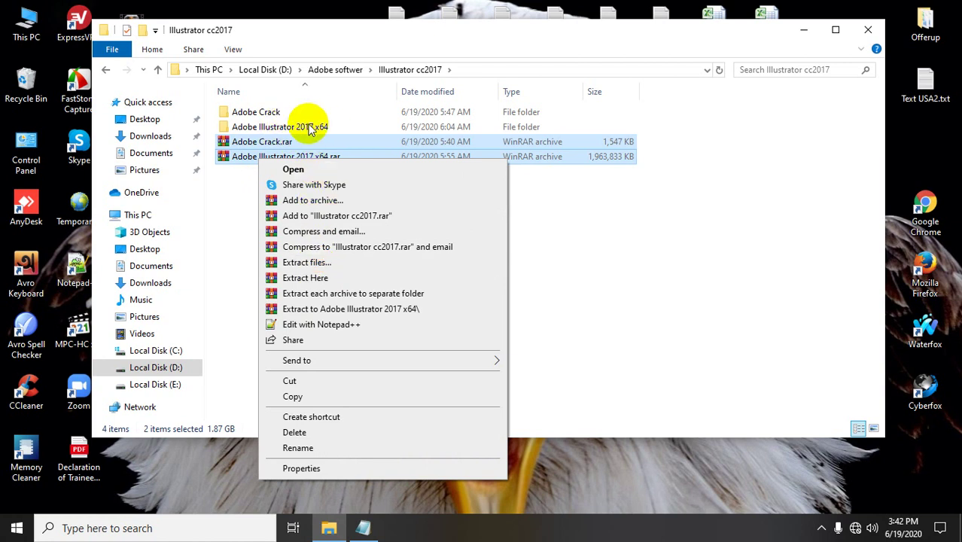
left_click(576, 269)
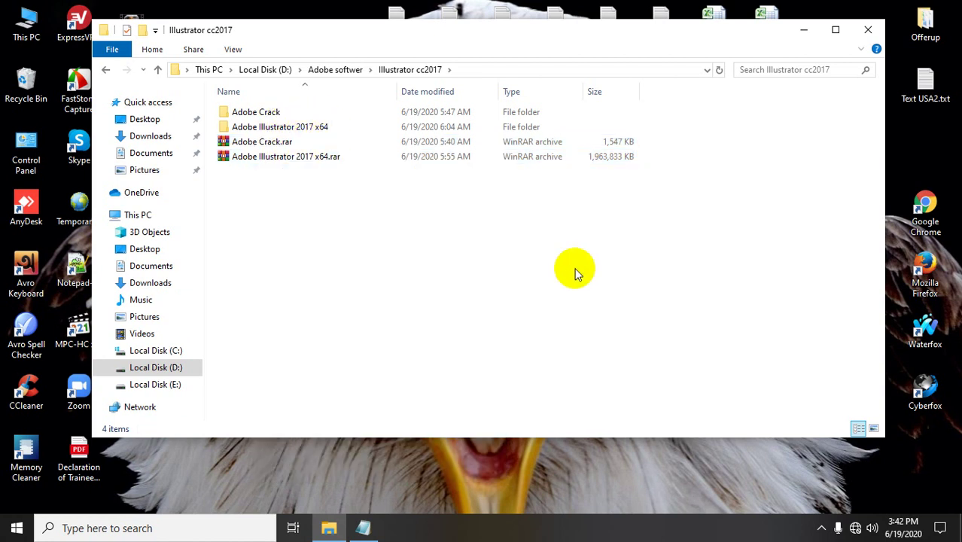
Install Illustrator CC 2017 with Set-up.exe from the Adobe Illustrator 2017 Setup x64 folder, and quit the Illustrator trial window
double_click(280, 128)
double_click(280, 114)
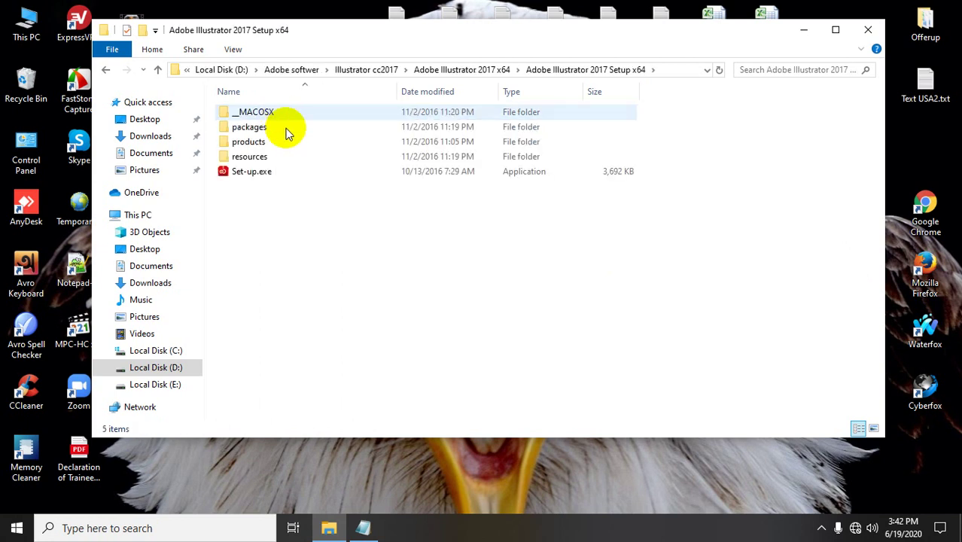
double_click(279, 171)
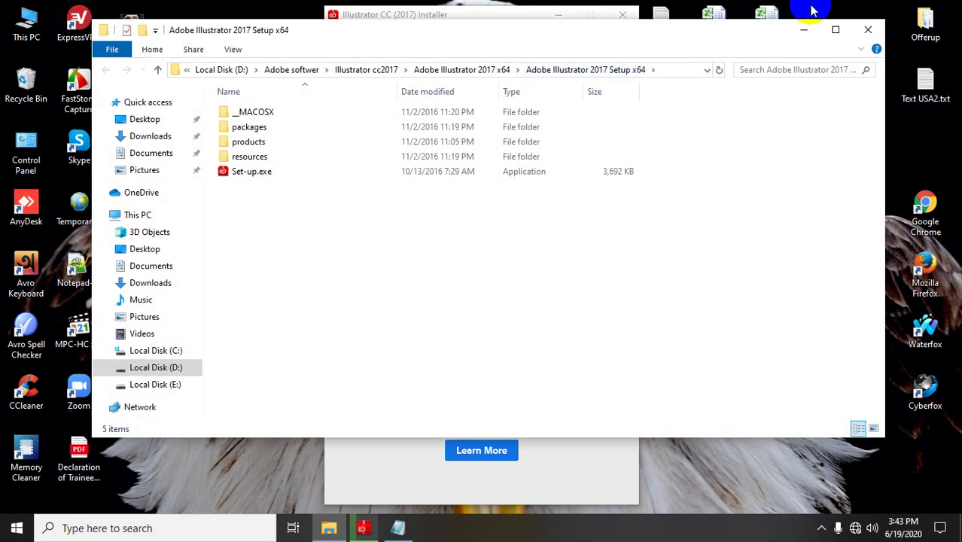
left_click(803, 30)
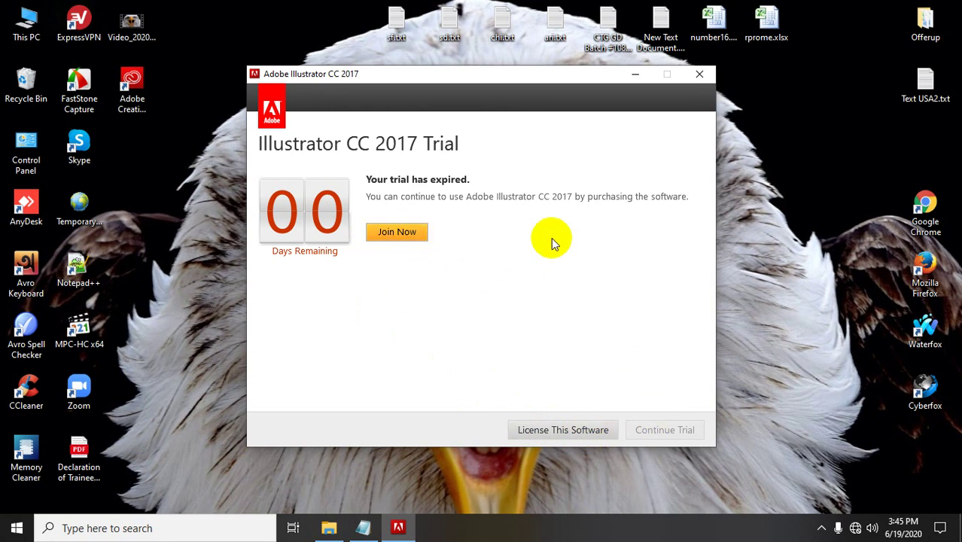
left_click(704, 81)
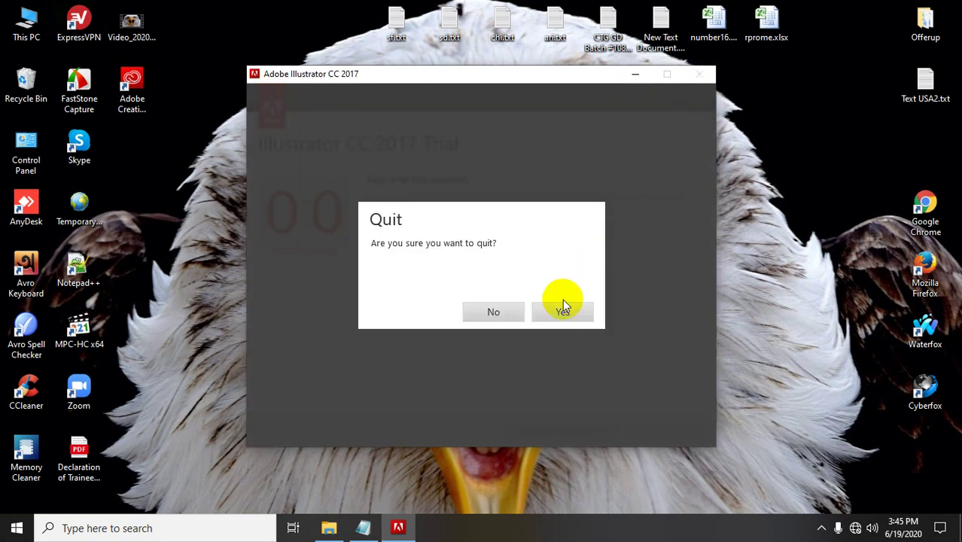
left_click(561, 312)
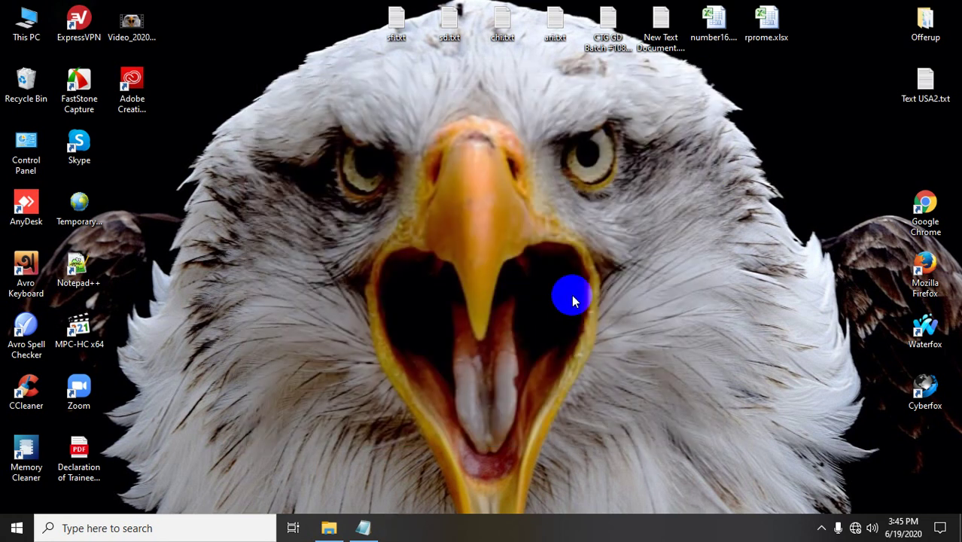
Run amtemu.v0.9.2-painter.exe from the AMTEmu v.0.9.2 folder inside Adobe Crack\AMTEmu.vip in the Illustrator cc2017 folder
left_click(329, 528)
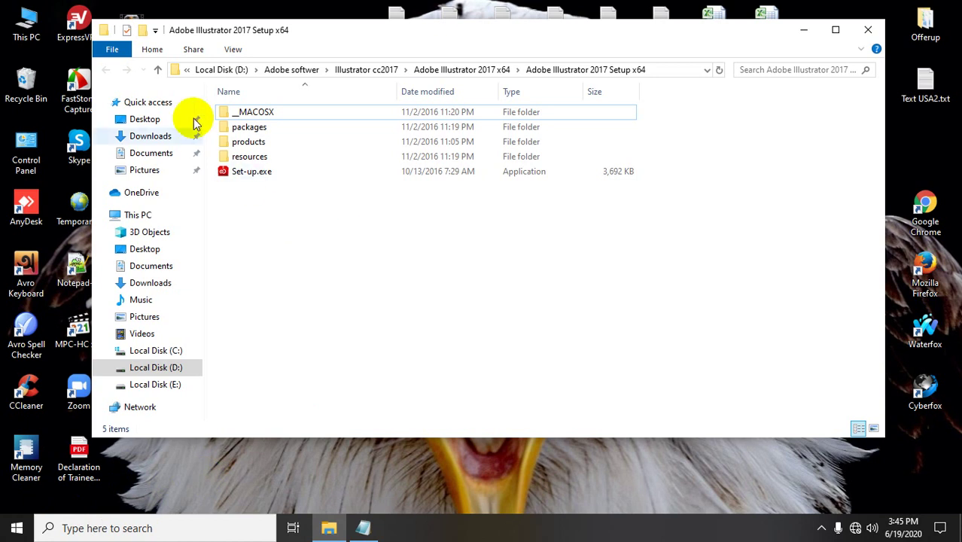
left_click(160, 71)
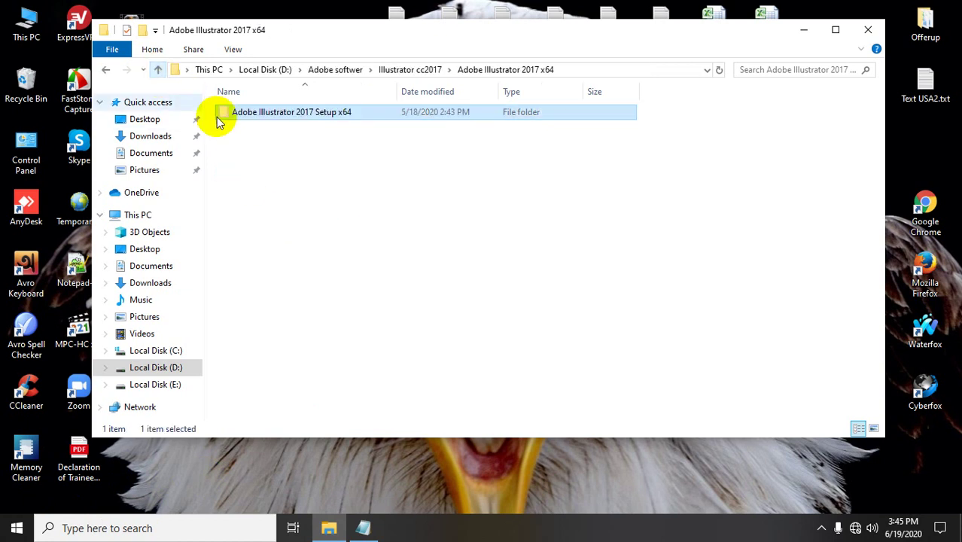
left_click(159, 71)
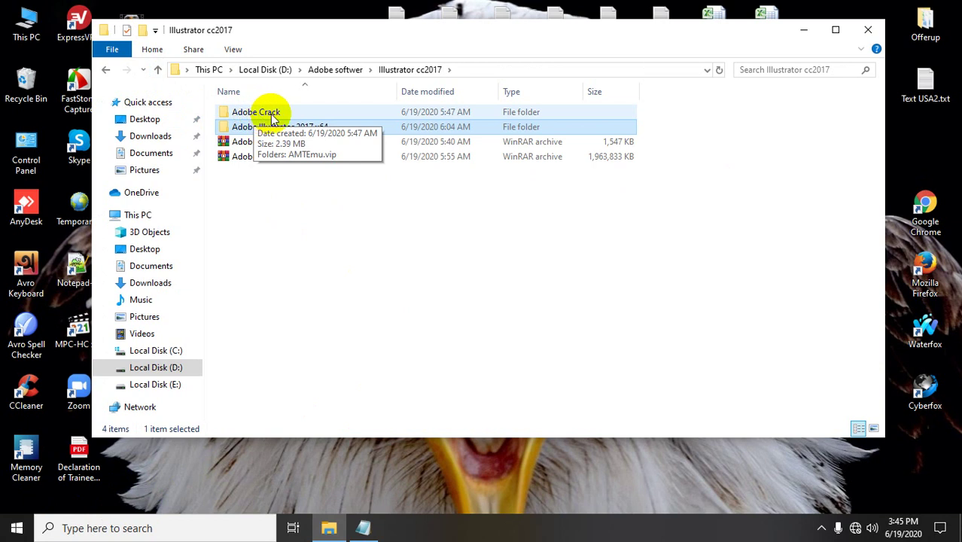
double_click(272, 116)
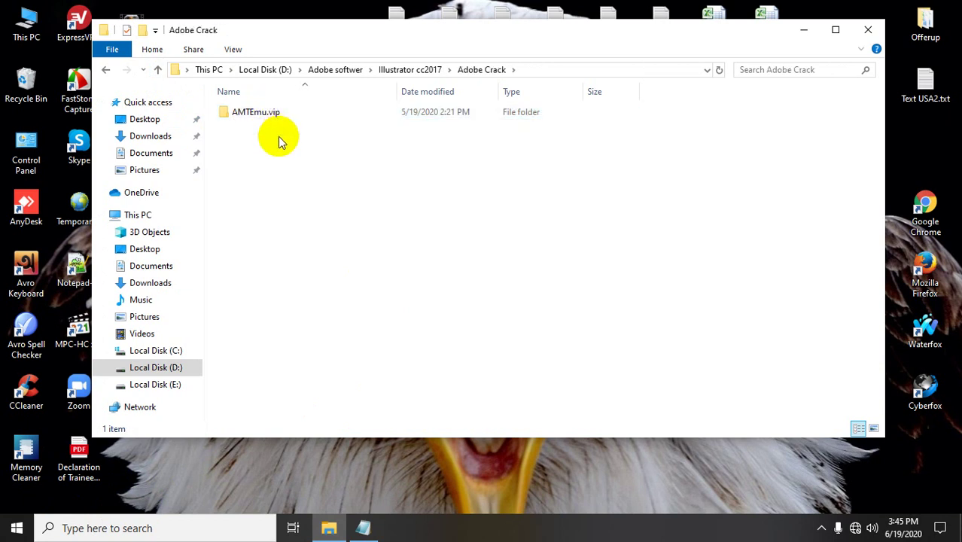
double_click(272, 112)
double_click(273, 109)
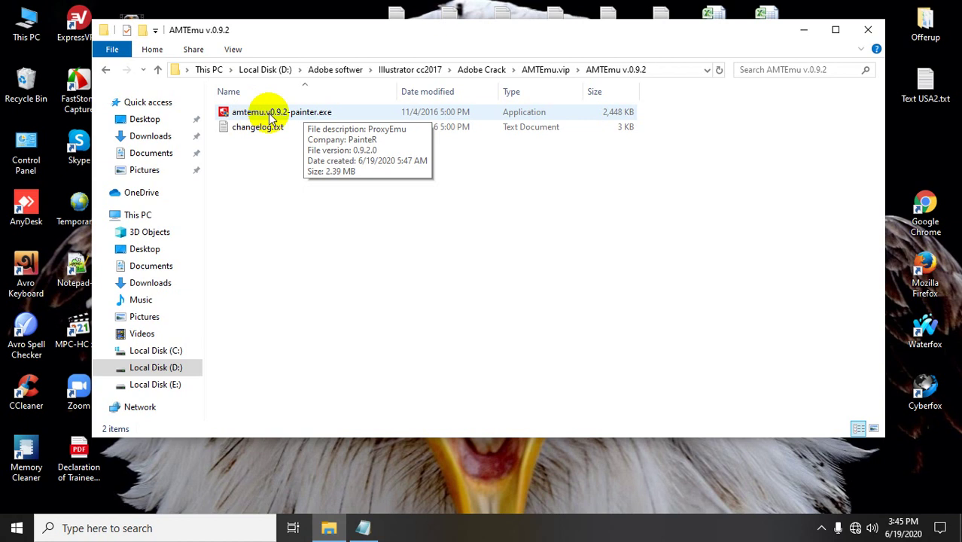
left_click(301, 115)
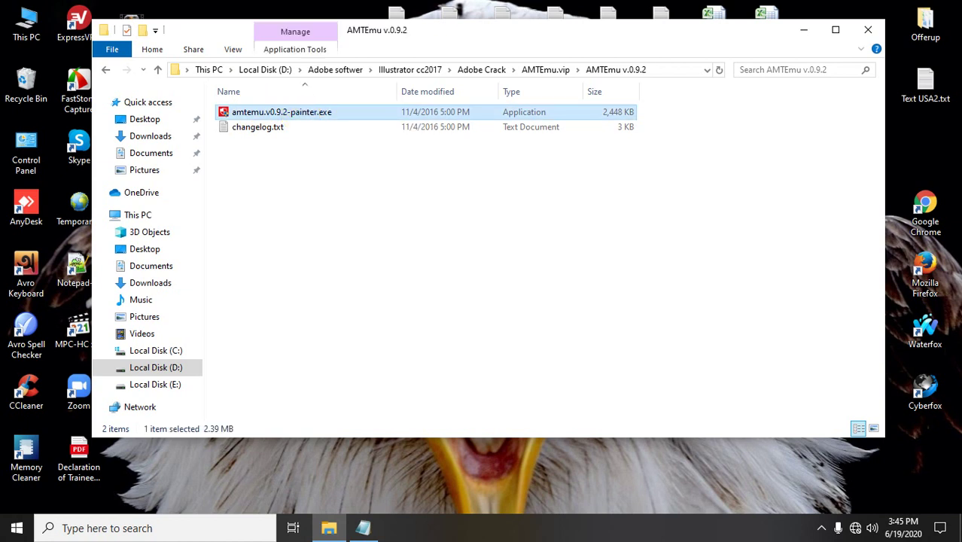
key("Return")
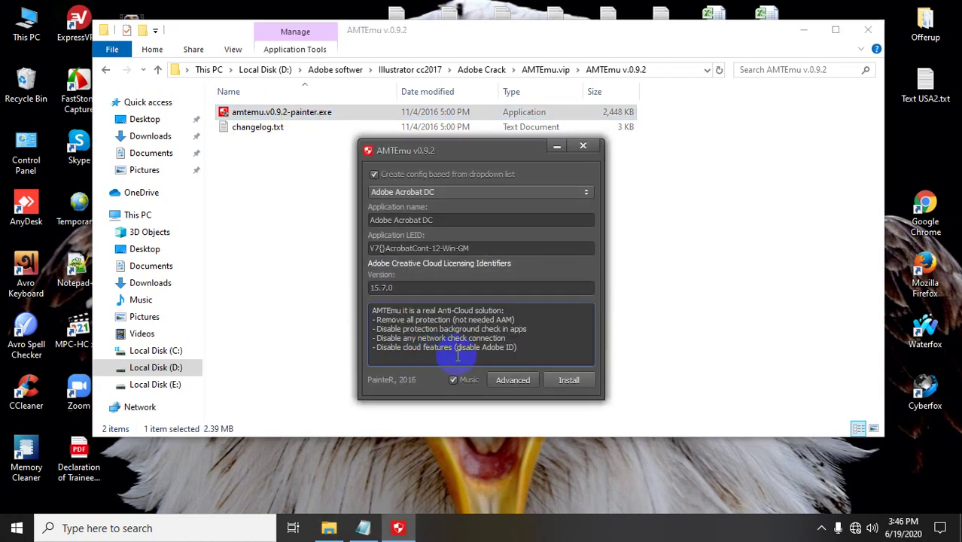
Turn off the music in AMTEmu and choose Adobe Illustrator CC 2017 as the target application
left_click(456, 381)
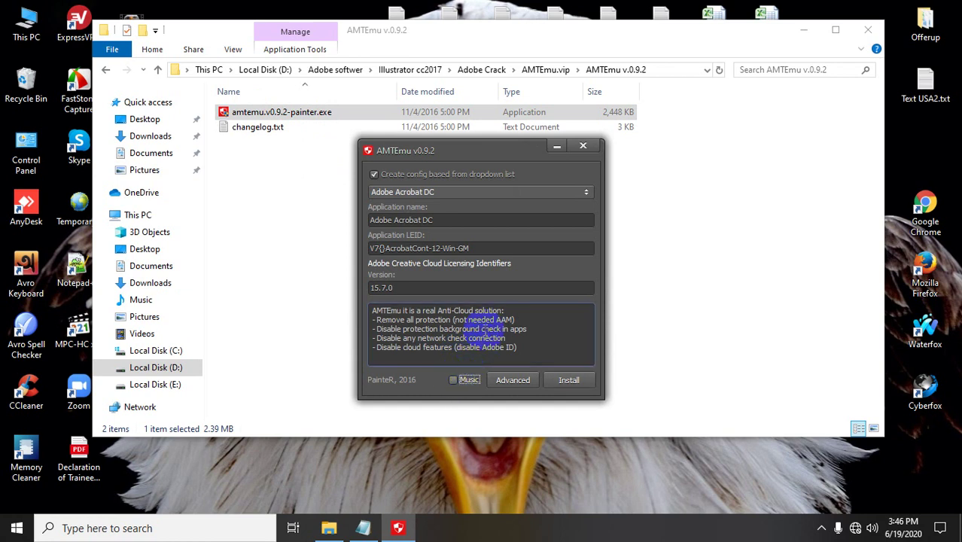
left_click(577, 192)
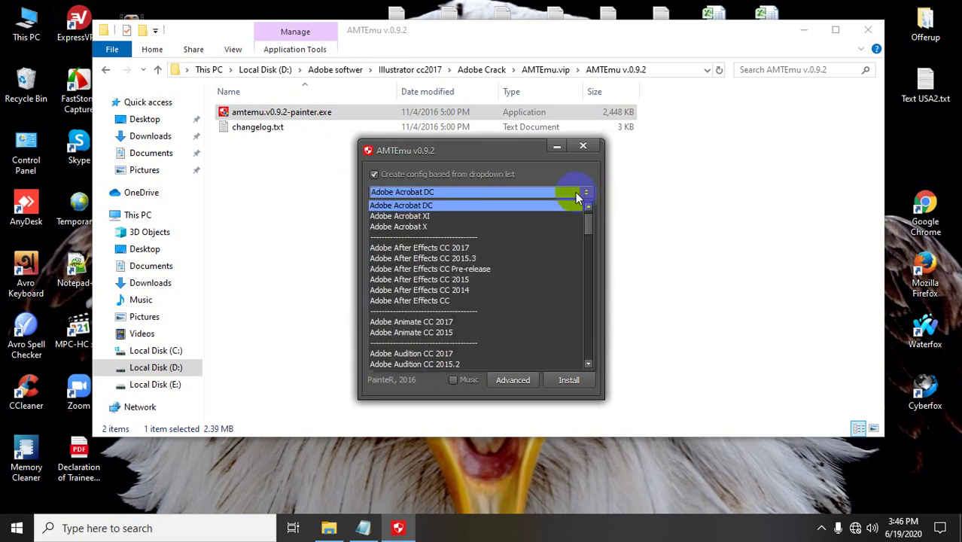
scroll(503, 259, "down", 1)
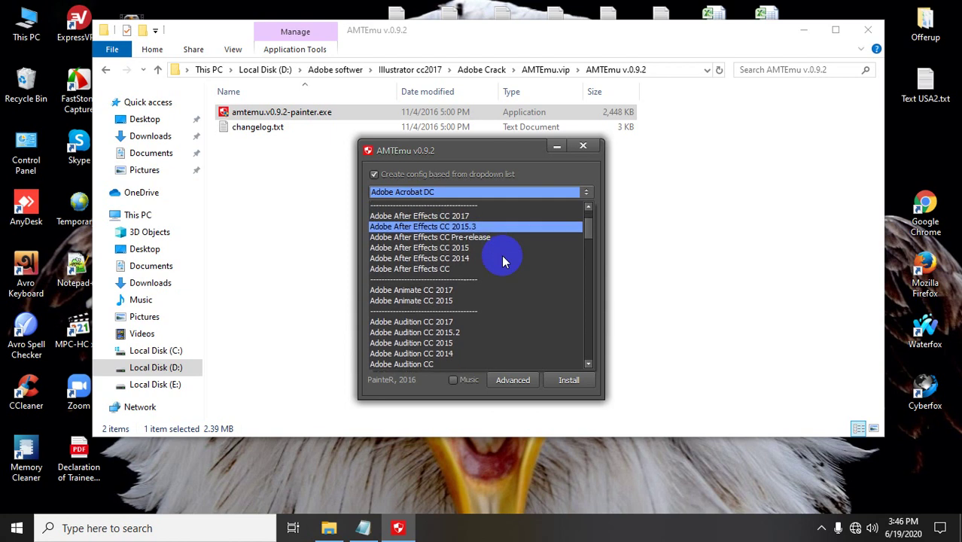
scroll(503, 259, "down", 5)
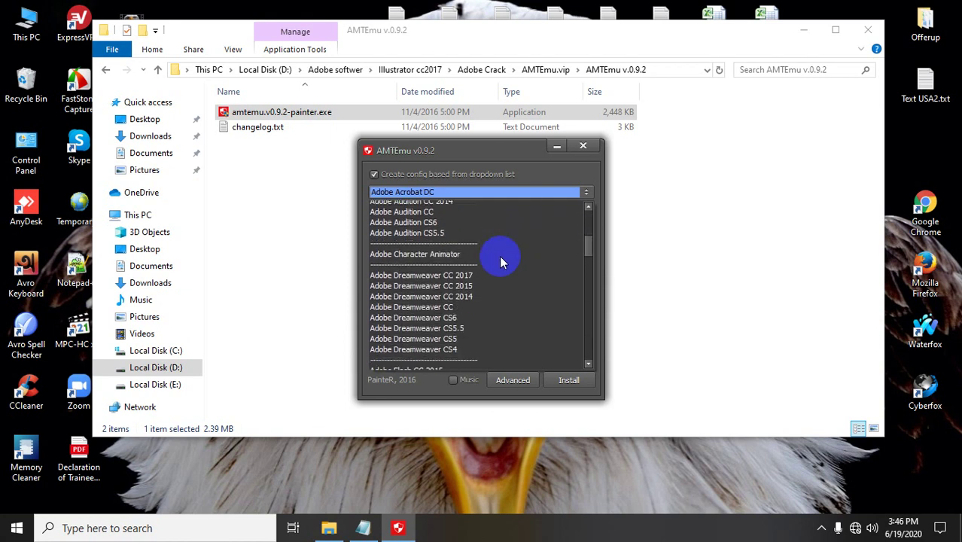
scroll(500, 261, "down", 5)
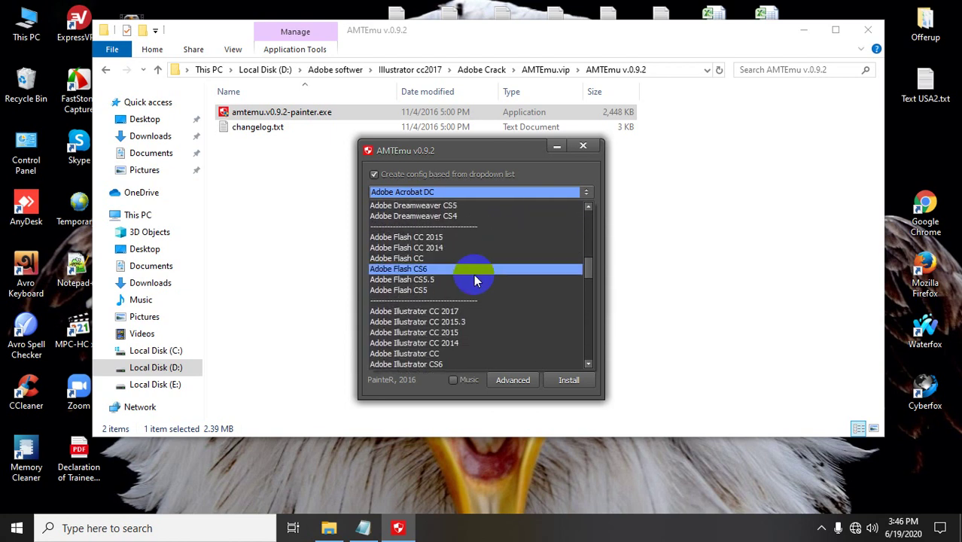
left_click(448, 310)
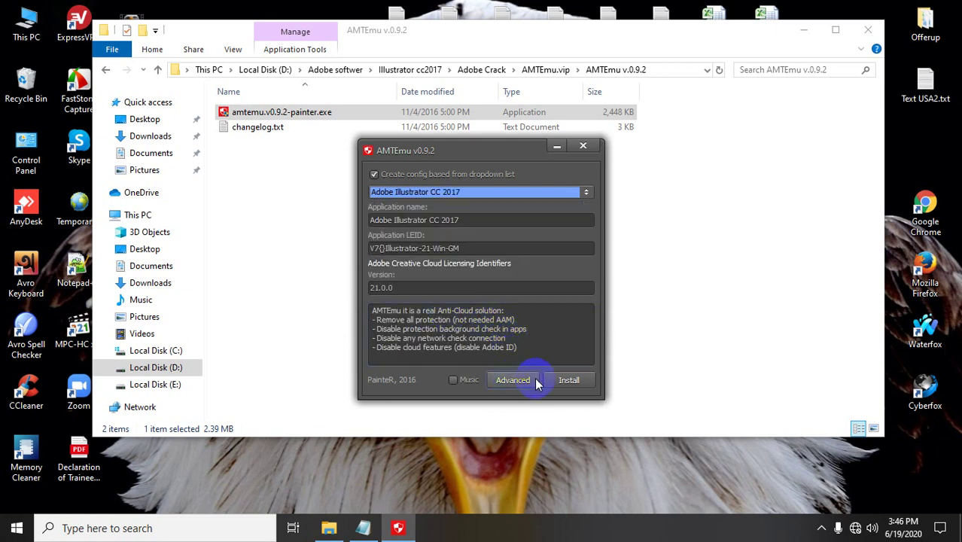
Install the AMTEmu patch onto amtlib.dll in C:\Program Files\Adobe\Adobe Illustrator CC 2017\Support Files\Contents\Windows
left_click(566, 379)
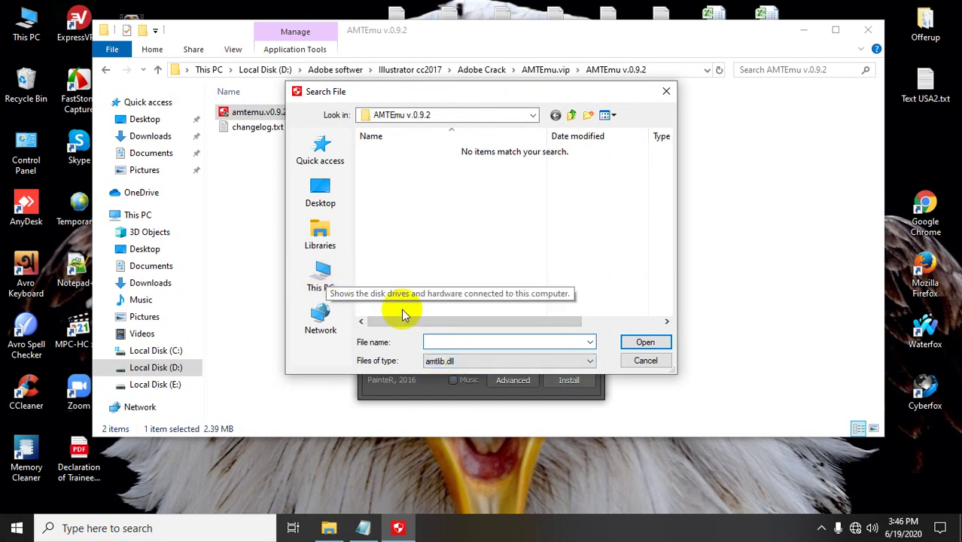
left_click(324, 280)
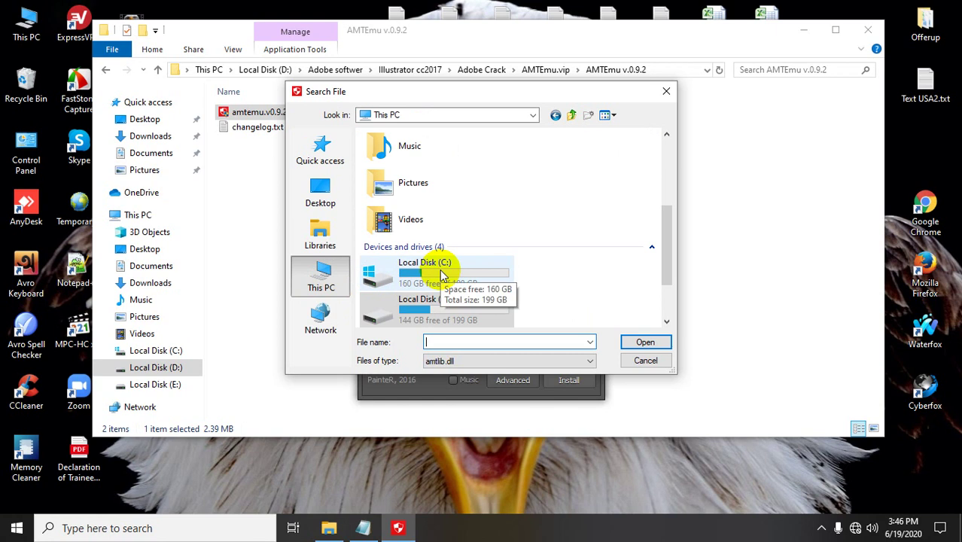
double_click(443, 276)
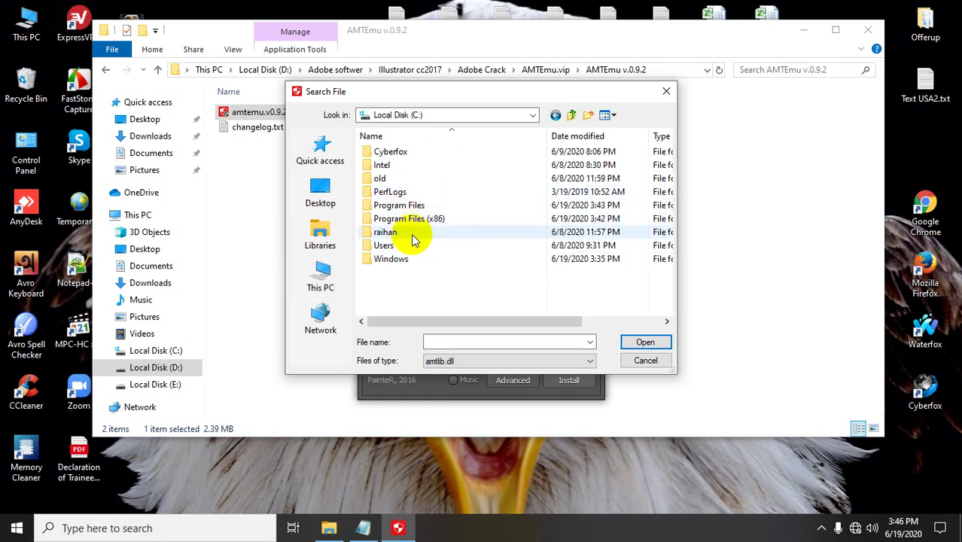
double_click(406, 207)
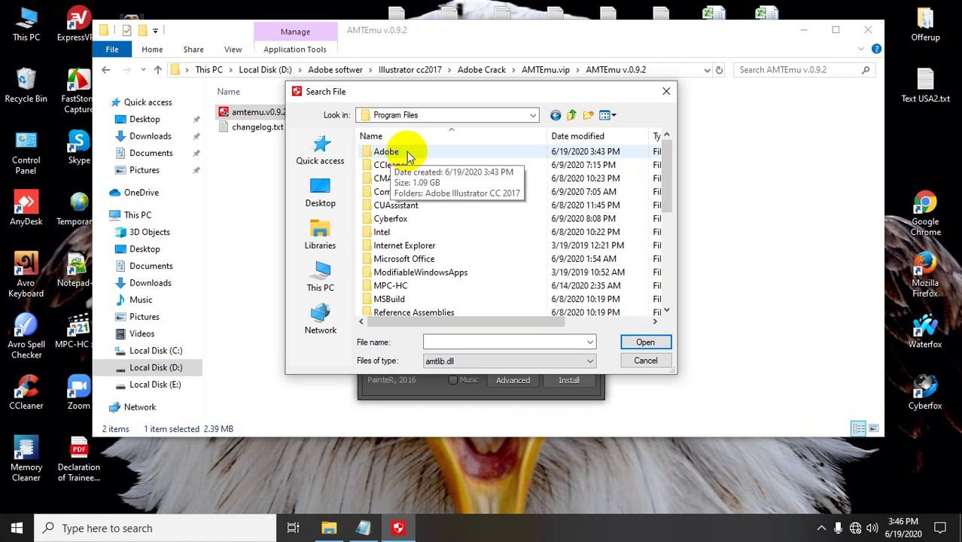
double_click(407, 154)
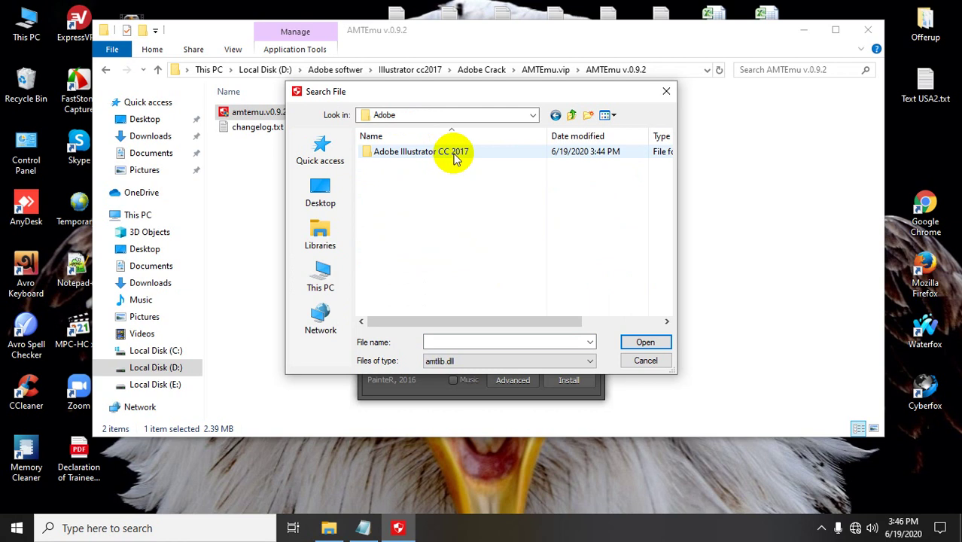
double_click(454, 154)
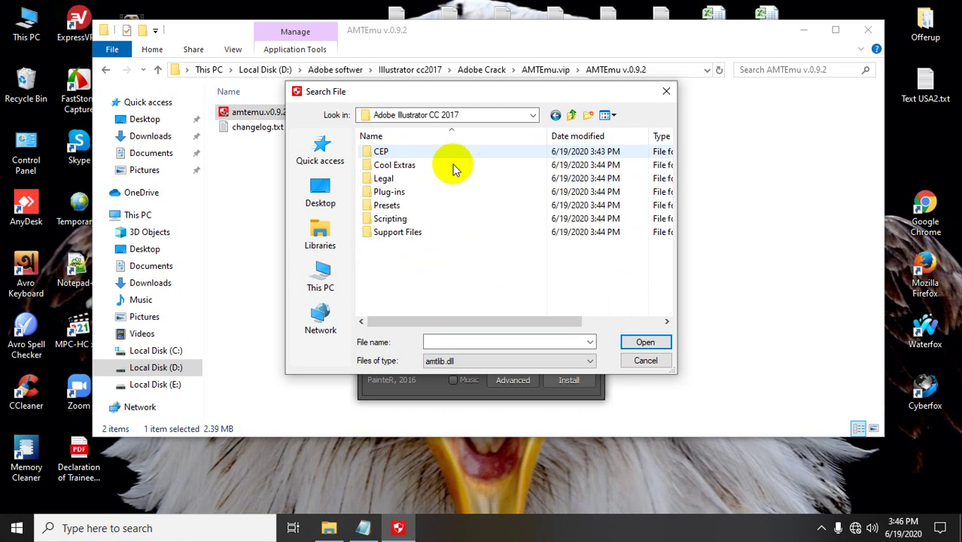
double_click(416, 234)
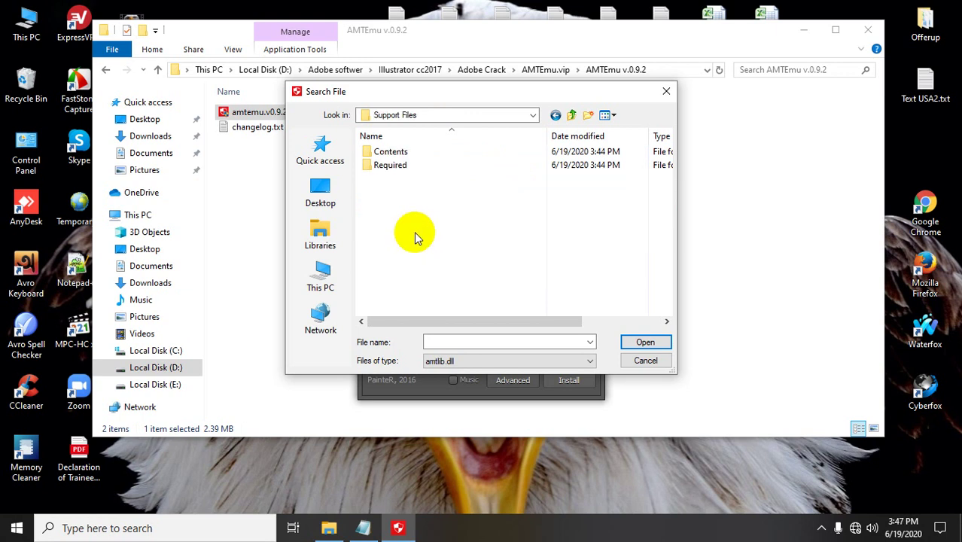
double_click(391, 153)
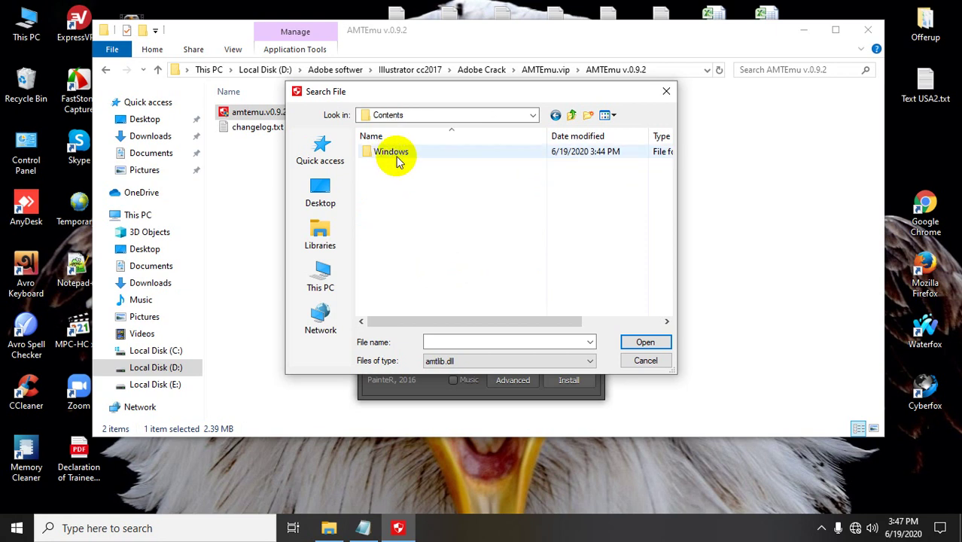
double_click(398, 156)
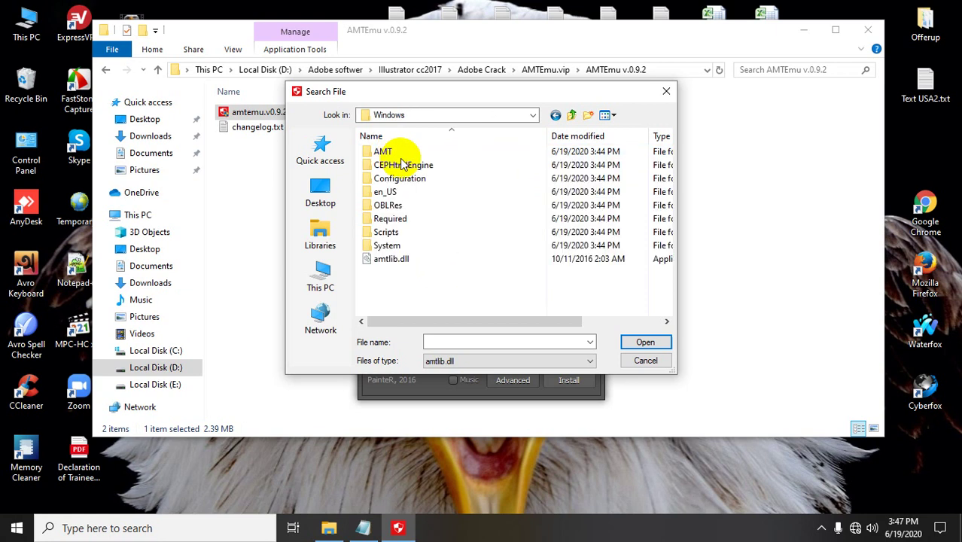
left_click(407, 264)
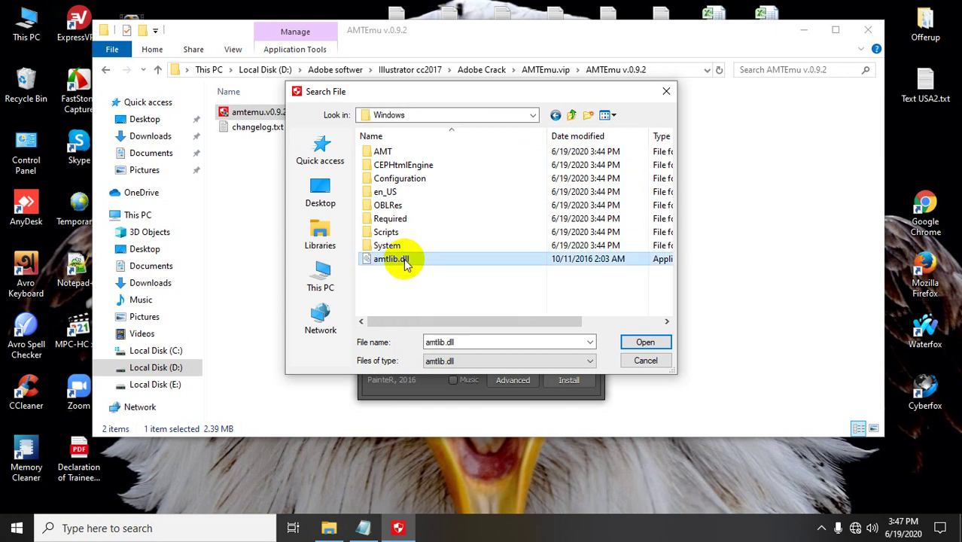
left_click(641, 343)
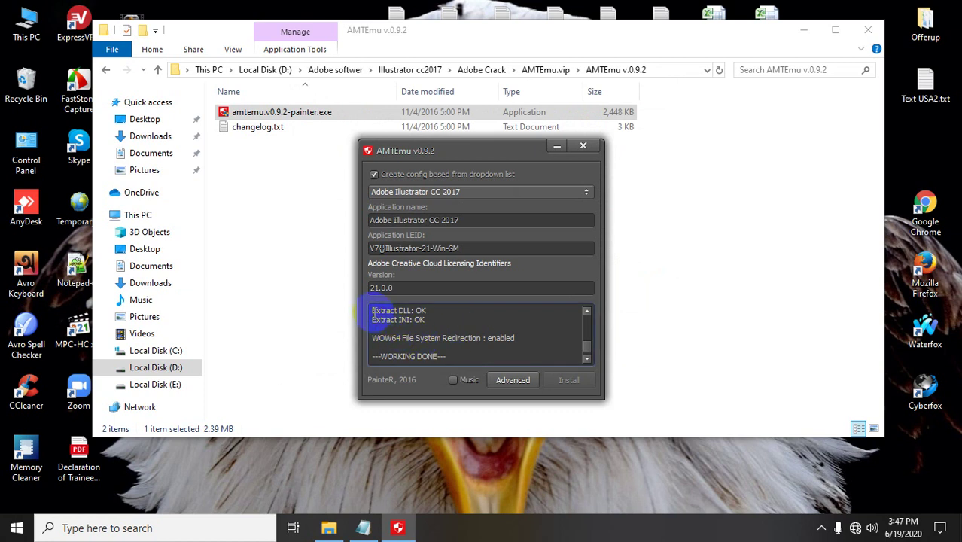
Highlight the final lines of the AMTEmu log, and close AMTEmu and its folder window
left_click_drag(373, 314, 459, 356)
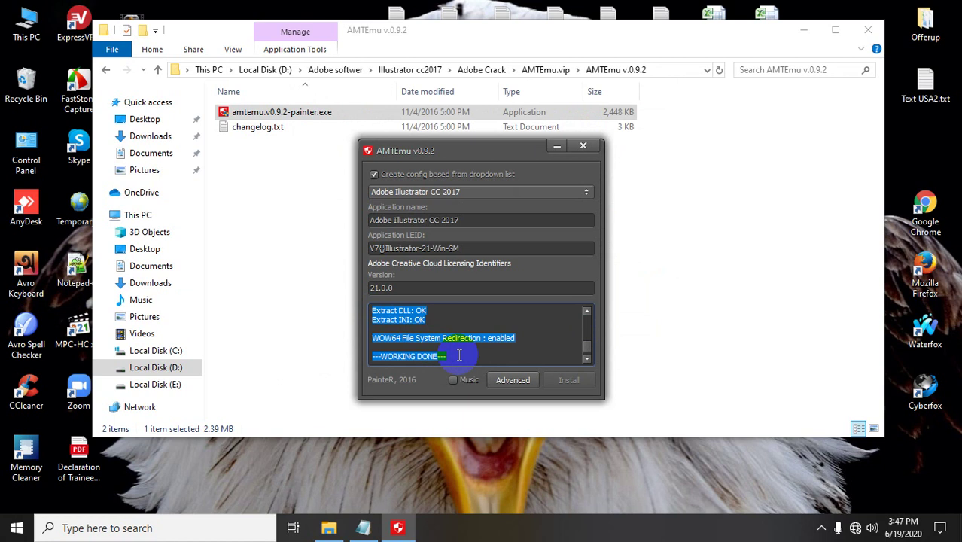
left_click(590, 150)
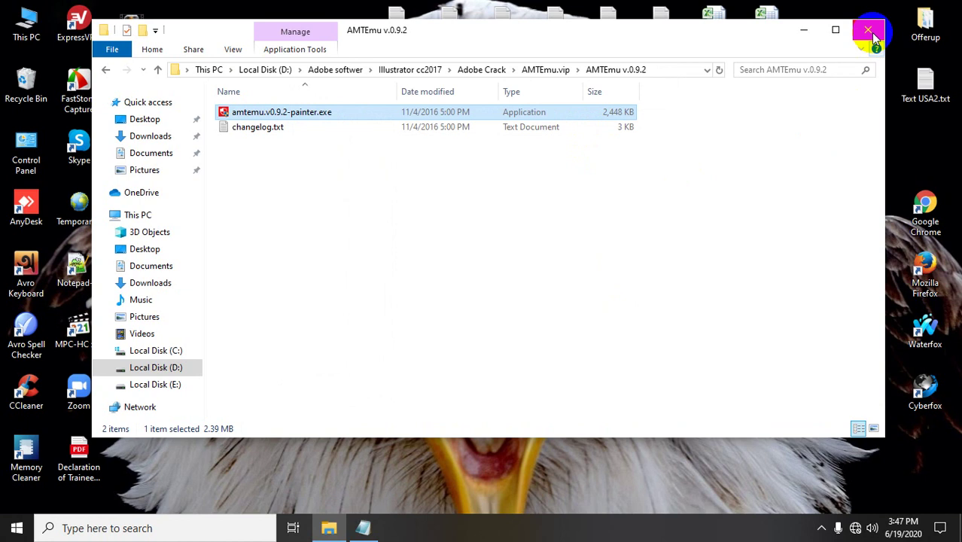
left_click(868, 30)
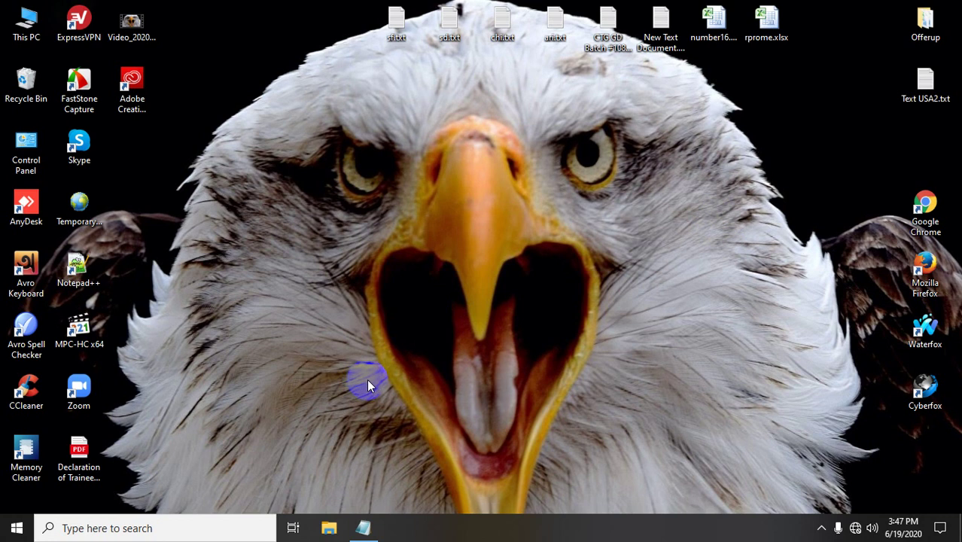
mouse_move(366, 524)
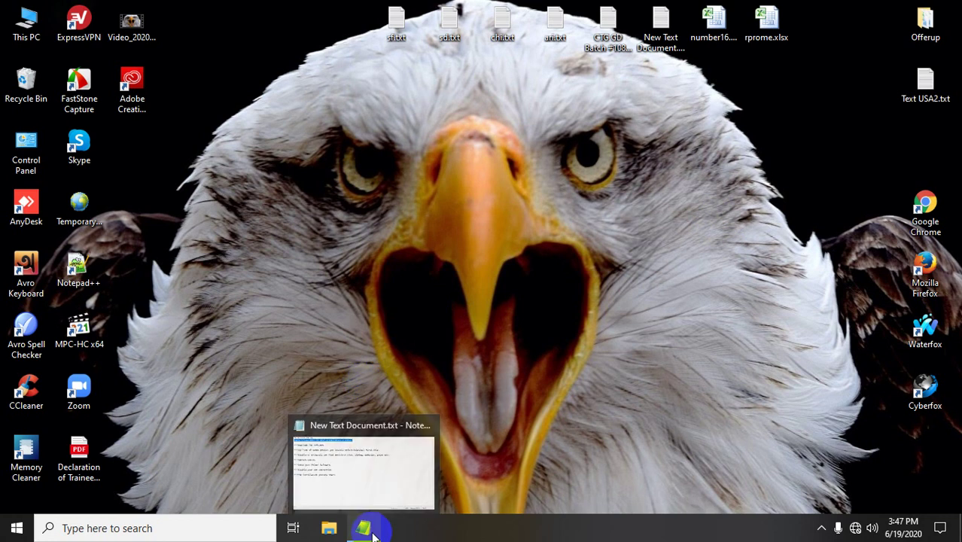
Close the New Text Document.txt installation note and open the Network and Sharing Center from the network settings
left_click(365, 526)
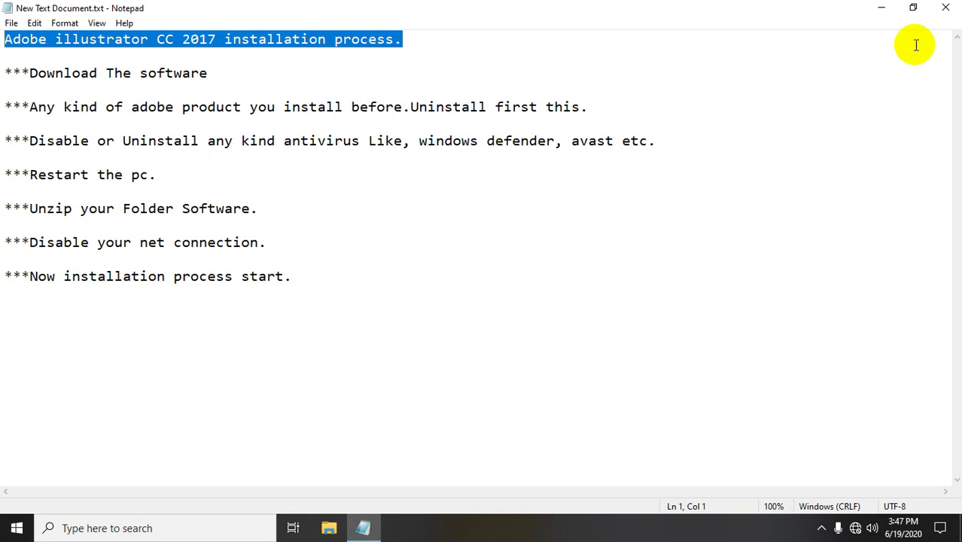
left_click(939, 14)
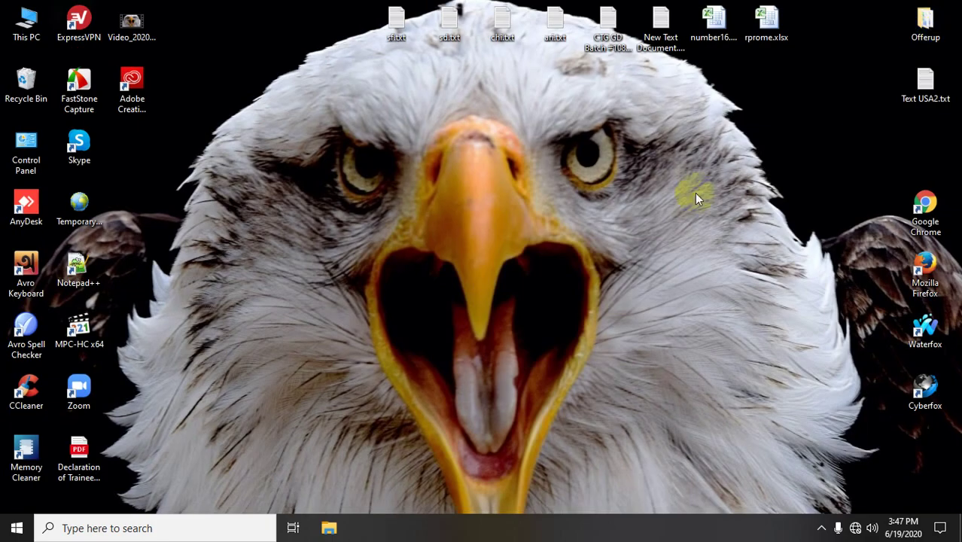
left_click(855, 528)
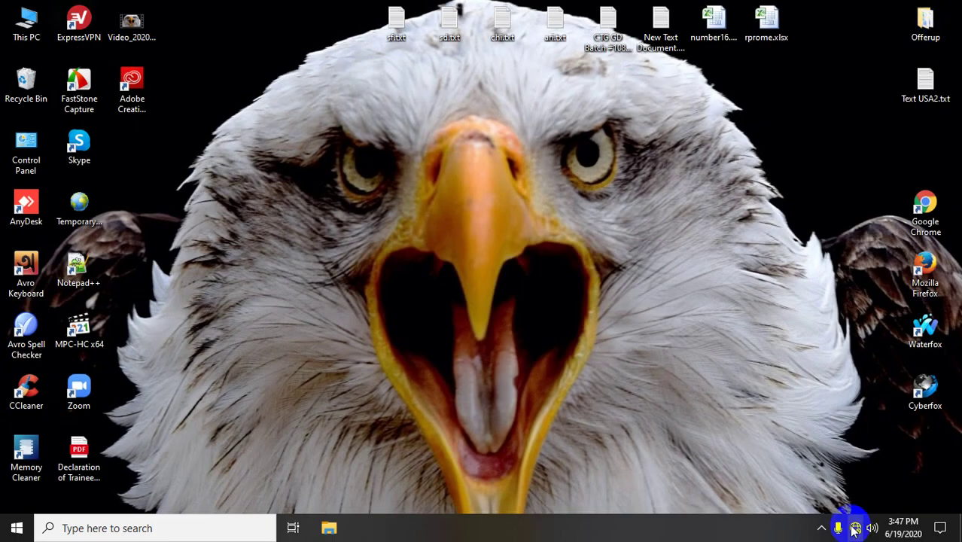
right_click(855, 527)
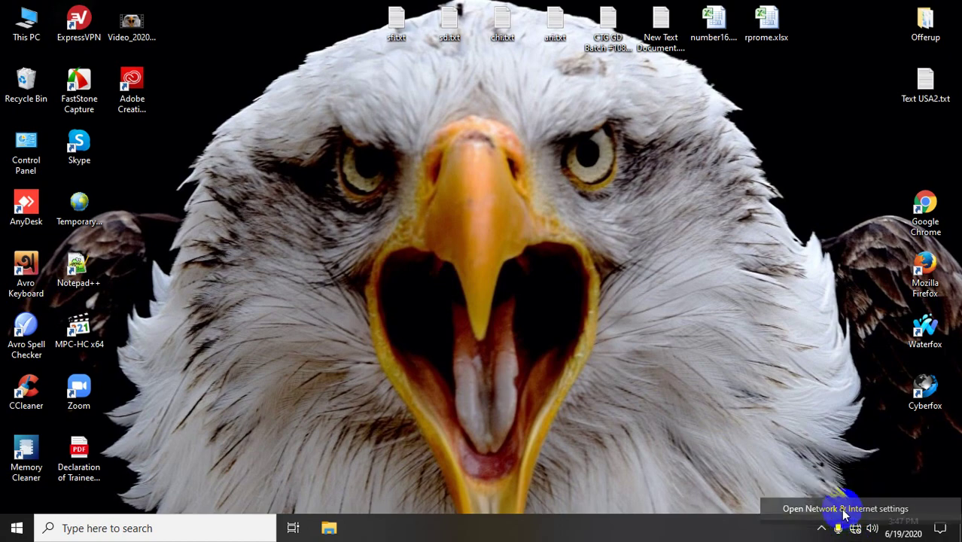
left_click(841, 510)
scroll(336, 390, "down", 1)
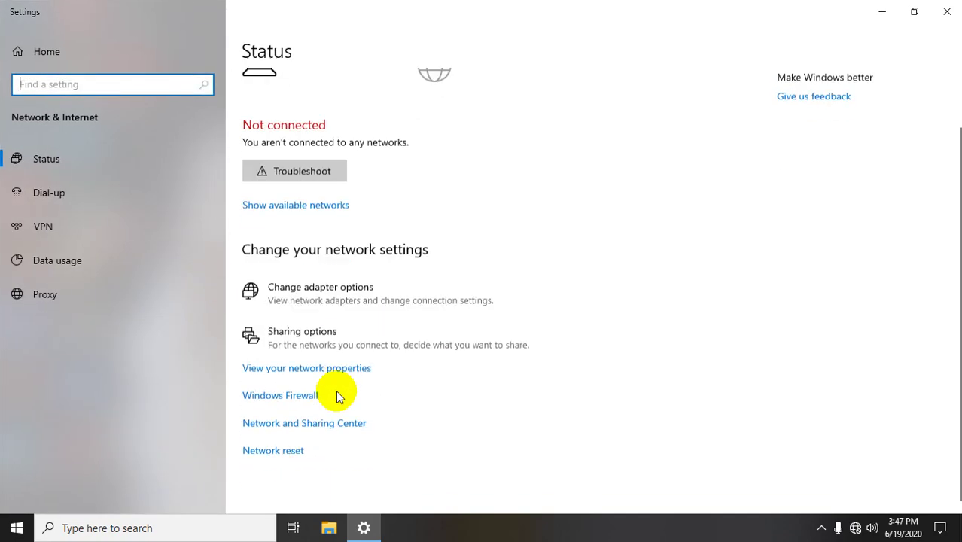
left_click(309, 422)
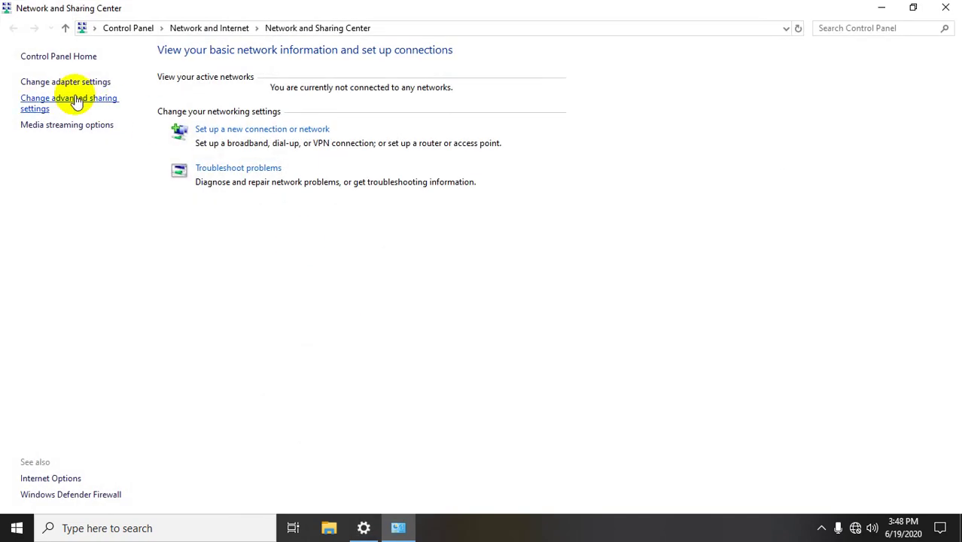
Enable the Realtek Ethernet adapter in the adapter settings, and close the network and settings windows
left_click(69, 82)
left_click(94, 89)
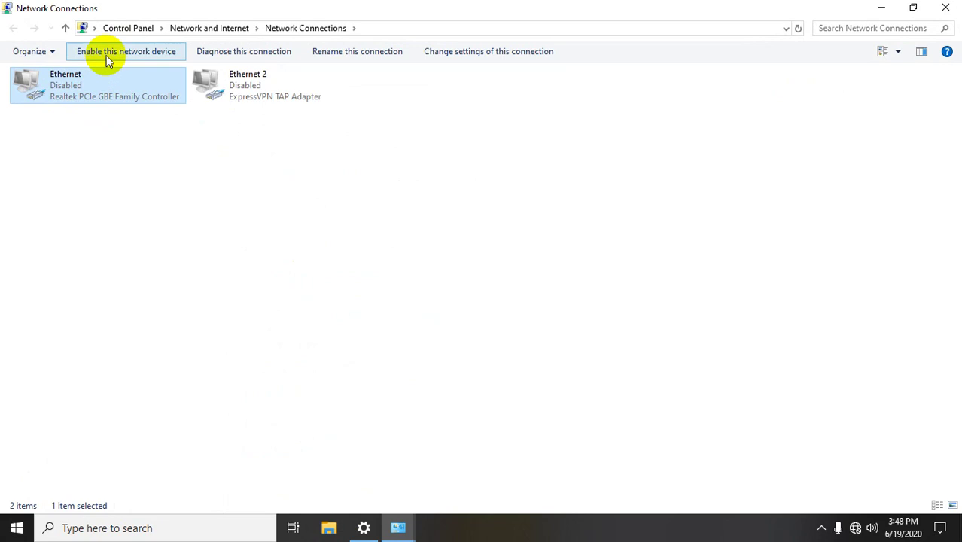
left_click(111, 53)
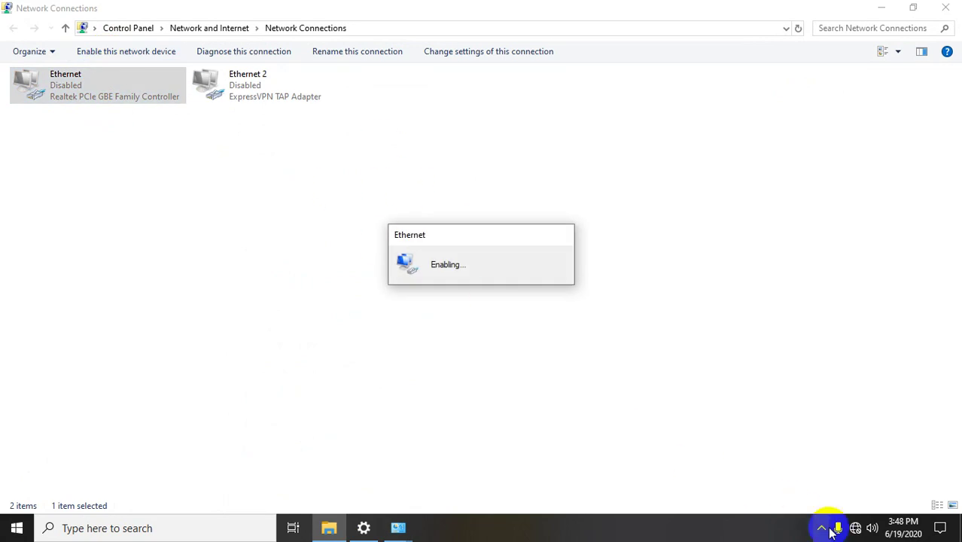
left_click(945, 8)
left_click(946, 9)
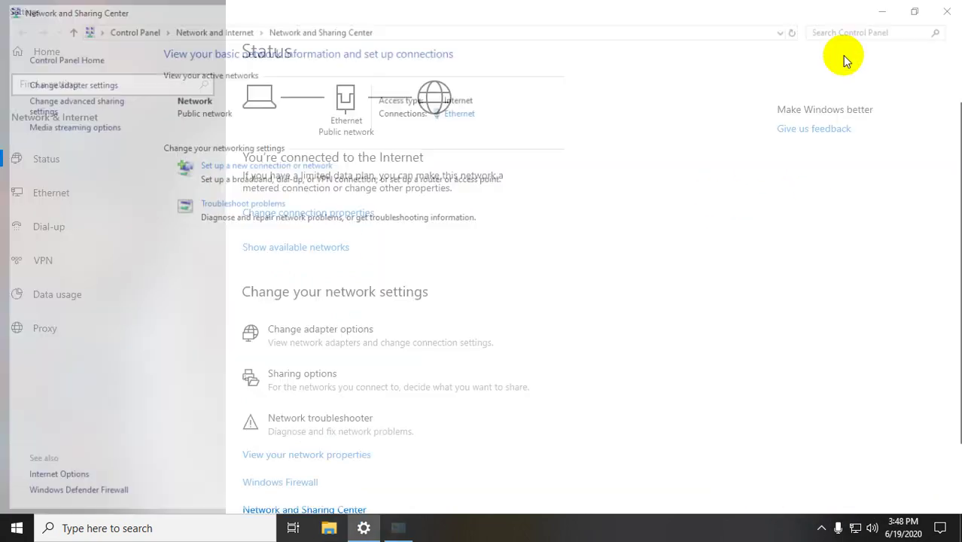
left_click(945, 11)
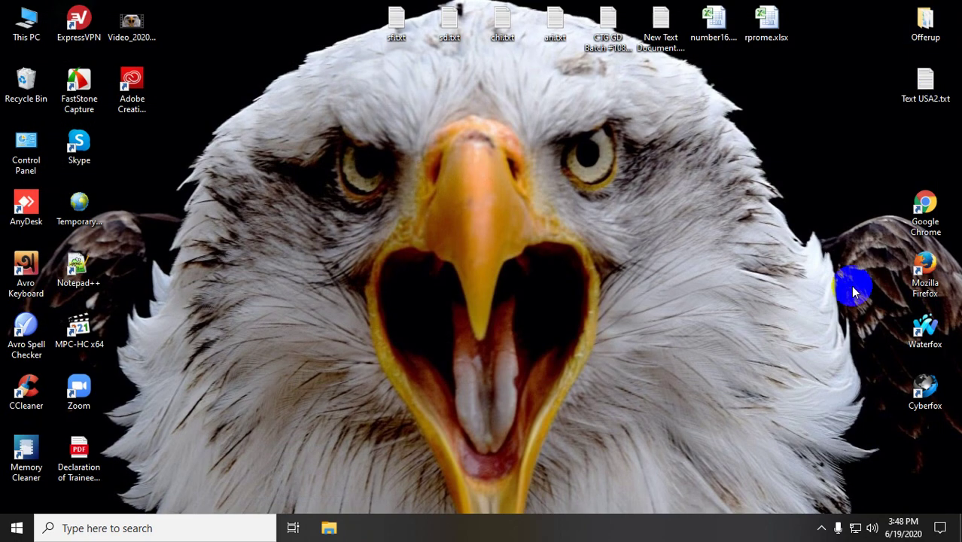